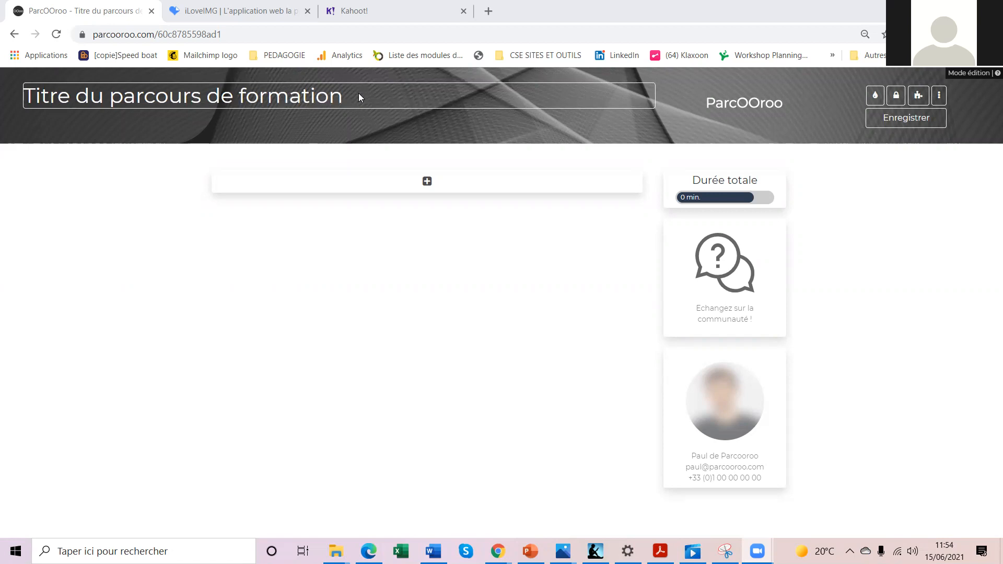
- Try to change the training course title to "Formateur Test 2"
{"action": "left_click", "coordinate": [358, 93]}
{"action": "left_click_drag", "start_coordinate": [359, 93], "coordinate": [26, 89]}
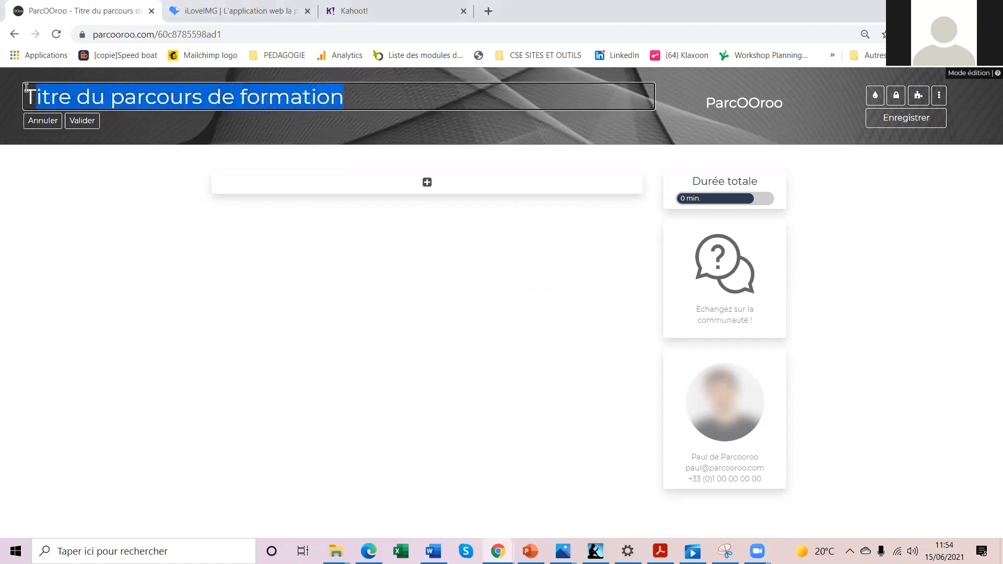
{"action": "type", "text": "F"}
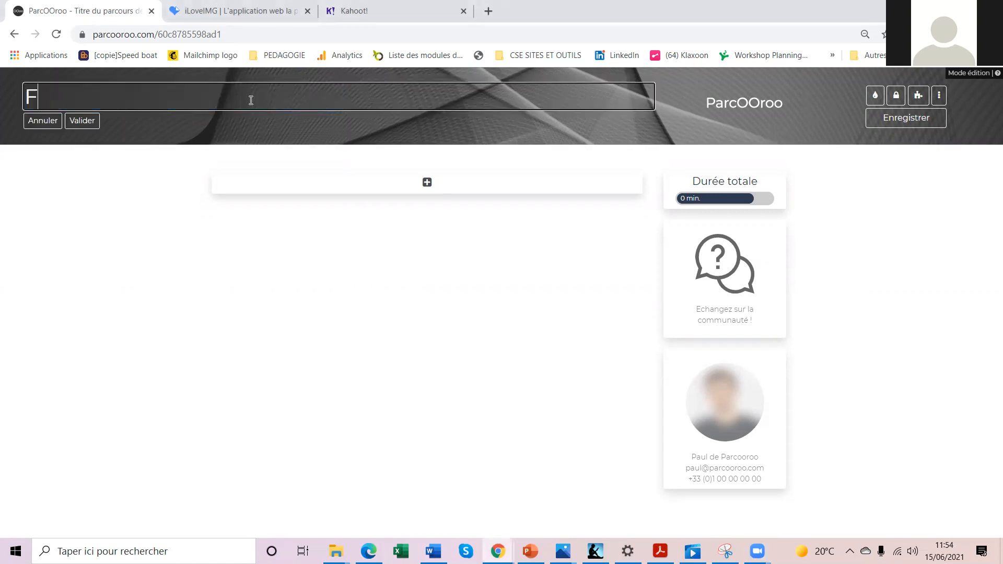
{"action": "type", "text": "ormateur Test 2"}
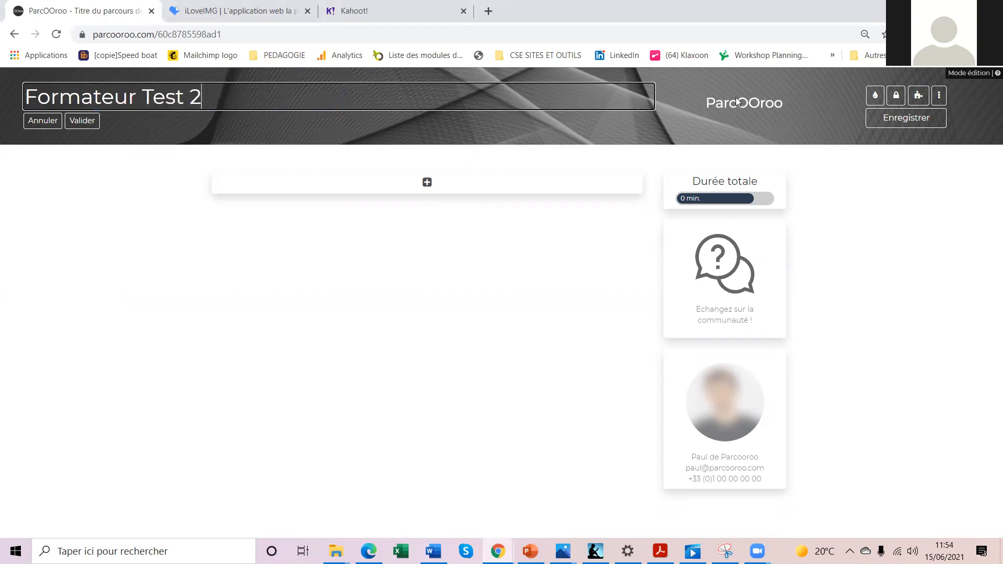
- Set the course theme's main colour to a dark red and apply the change
{"action": "left_click", "coordinate": [875, 96]}
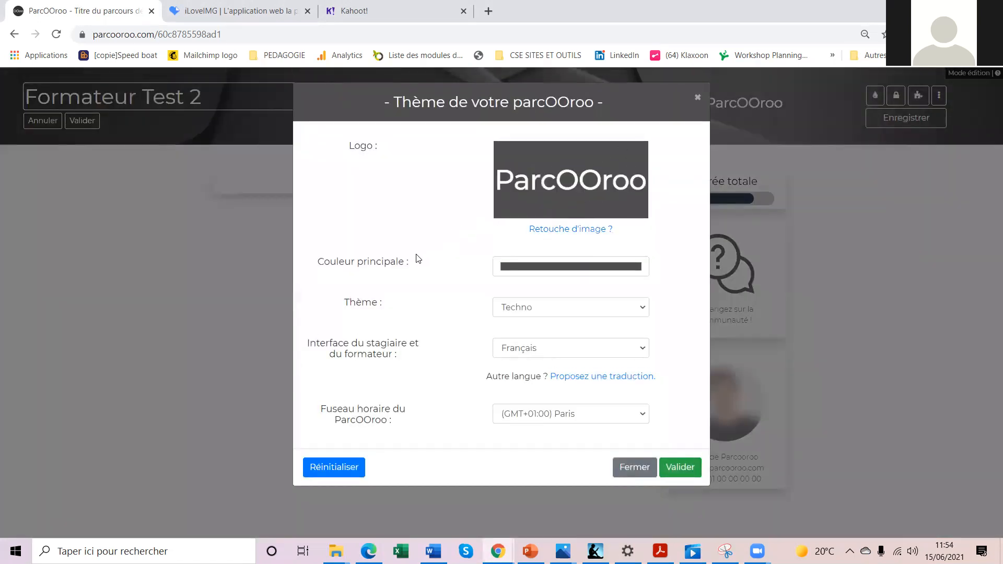
{"action": "left_click", "coordinate": [529, 271]}
{"action": "mouse_move", "coordinate": [516, 294]}
{"action": "left_mouse_down"}
{"action": "mouse_move", "coordinate": [539, 298]}
{"action": "mouse_move", "coordinate": [541, 318]}
{"action": "mouse_move", "coordinate": [579, 316]}
{"action": "mouse_move", "coordinate": [584, 288]}
{"action": "mouse_move", "coordinate": [540, 289]}
{"action": "left_mouse_up"}
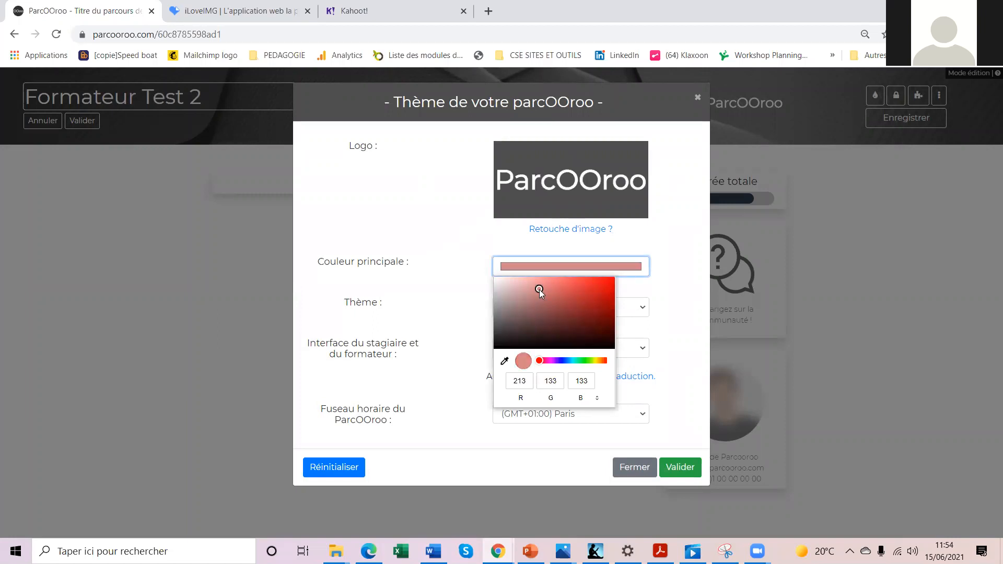
{"action": "left_click", "coordinate": [524, 312]}
{"action": "left_click", "coordinate": [564, 306]}
{"action": "left_click", "coordinate": [686, 465]}
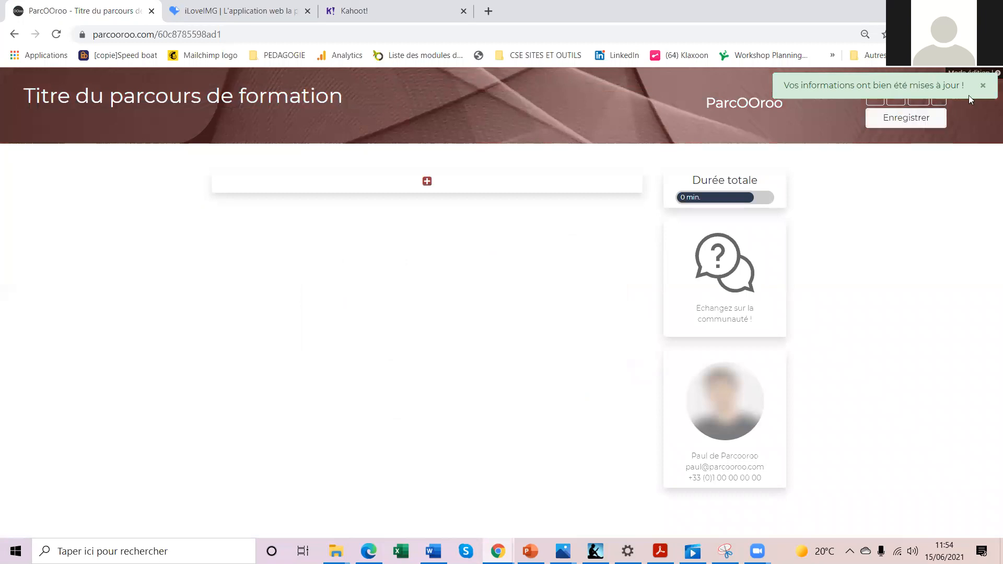
{"action": "left_click", "coordinate": [984, 85]}
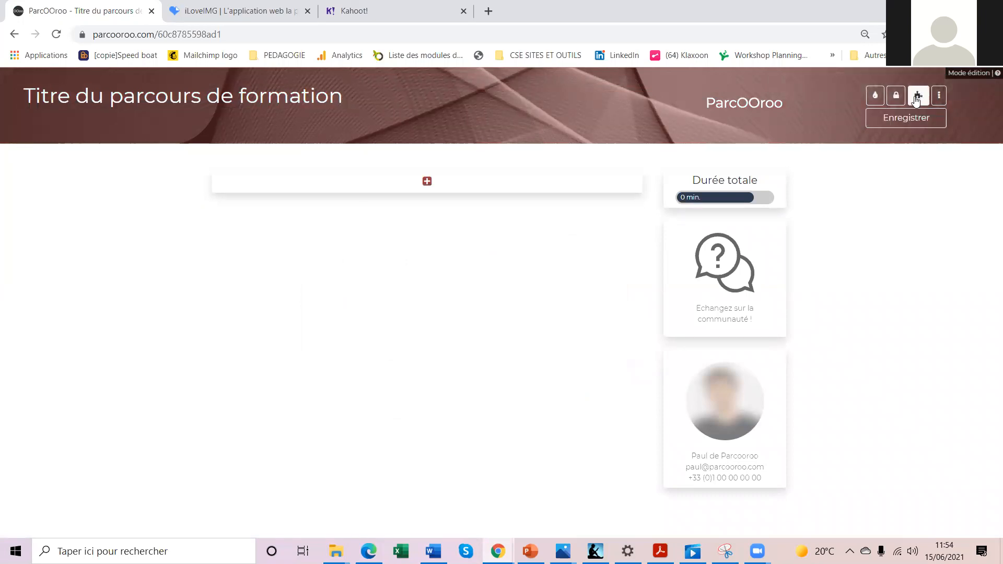
- Change the course's visual theme to Floral and apply it
{"action": "left_click", "coordinate": [875, 95]}
{"action": "left_click", "coordinate": [522, 307]}
{"action": "left_click", "coordinate": [528, 322]}
{"action": "left_click", "coordinate": [538, 307]}
{"action": "left_click", "coordinate": [536, 334]}
{"action": "left_click", "coordinate": [682, 477]}
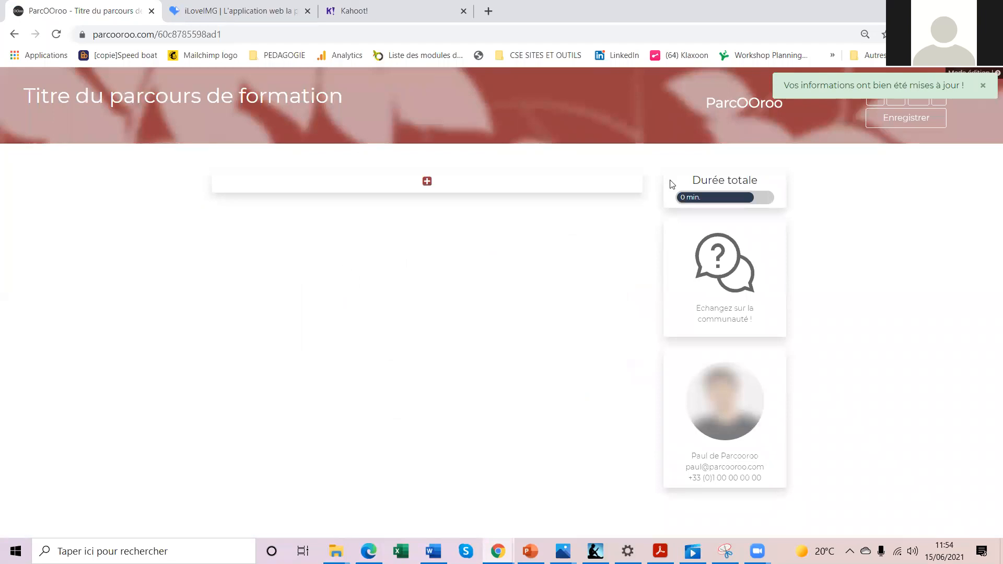
- Change the course's visual theme to Techno and apply it
{"action": "left_click", "coordinate": [875, 95]}
{"action": "left_click", "coordinate": [576, 305]}
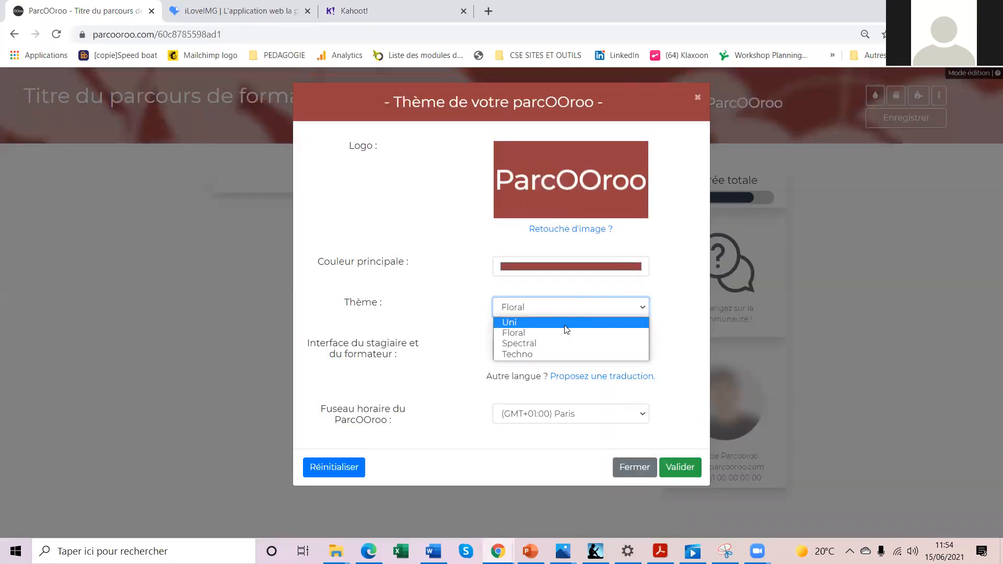
{"action": "left_click", "coordinate": [560, 355]}
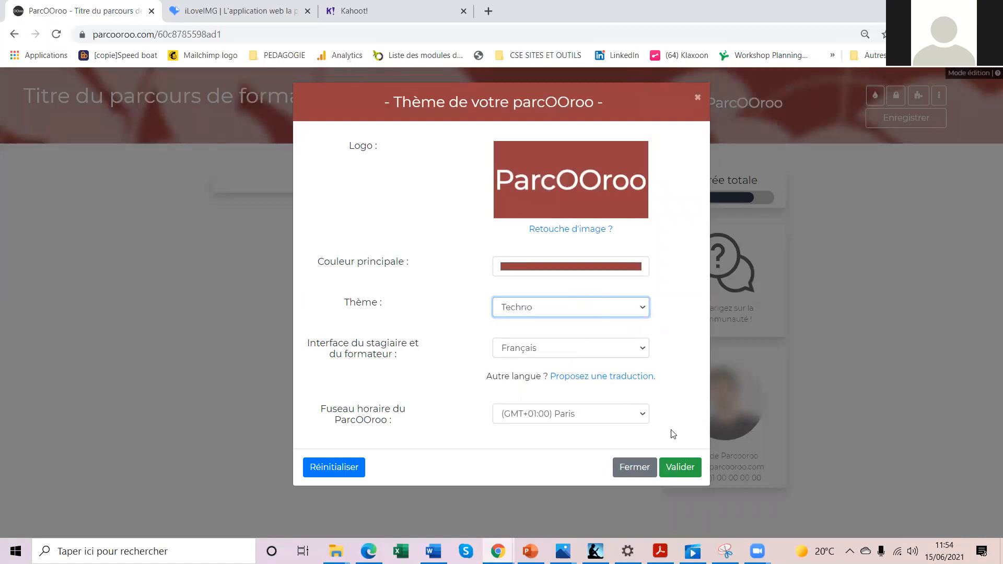
{"action": "left_click", "coordinate": [675, 468]}
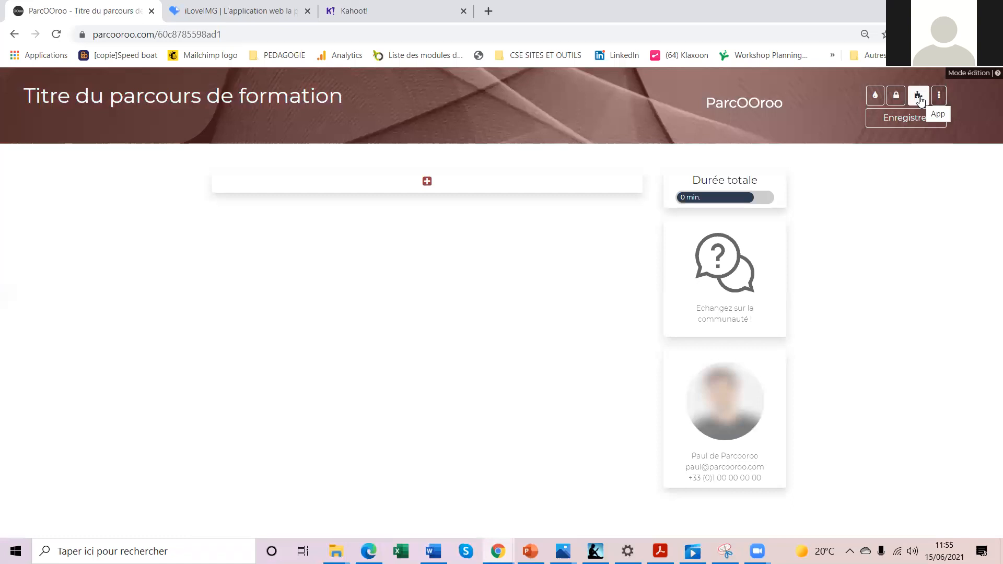
- Examine the list of integrated apps that can be activated for the course, from Calendly through YouTube, and close it
{"action": "left_click", "coordinate": [918, 96]}
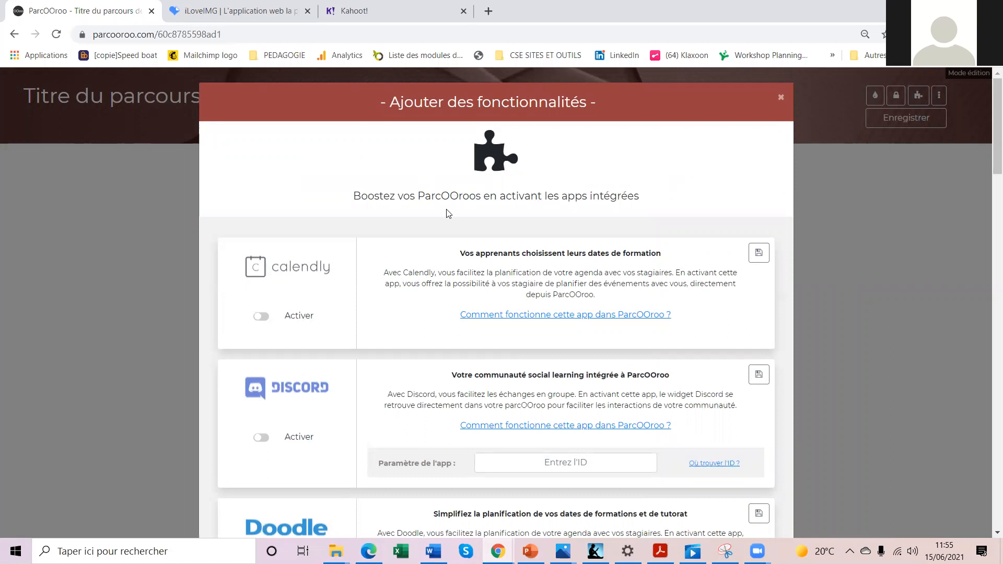
{"action": "scroll", "coordinate": [448, 213], "scroll_direction": "down", "scroll_amount": 1}
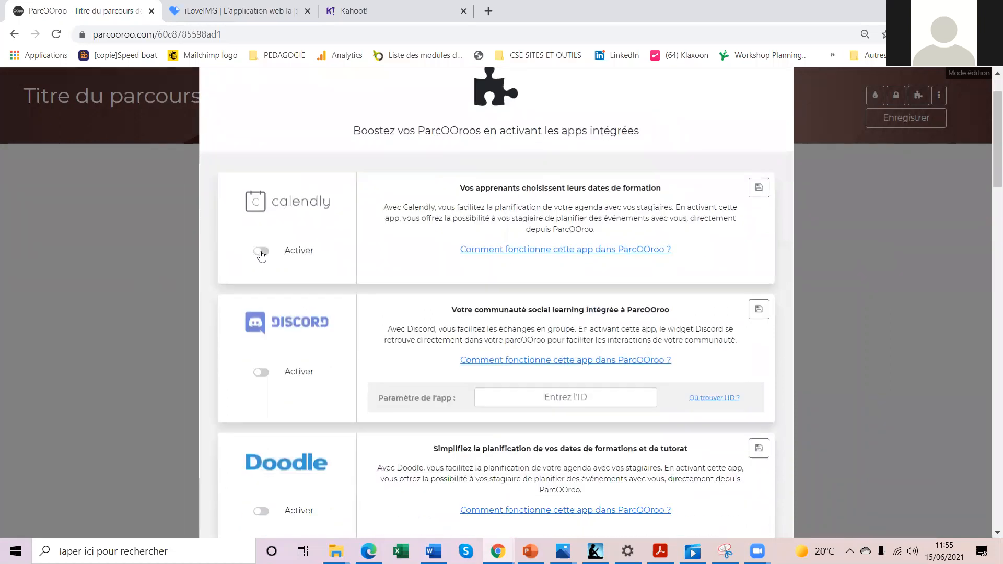
{"action": "scroll", "coordinate": [306, 277], "scroll_direction": "down", "scroll_amount": 4}
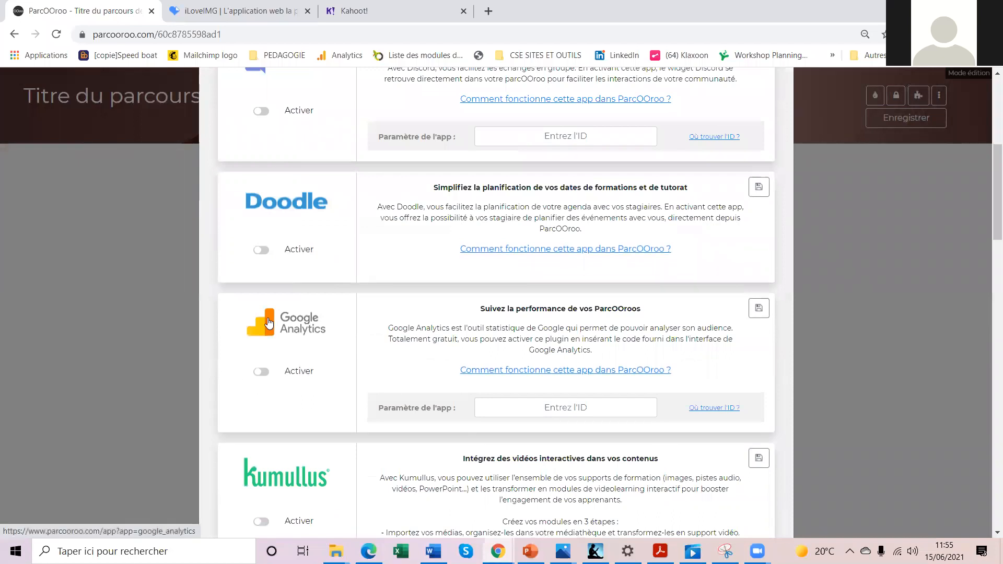
{"action": "scroll", "coordinate": [269, 323], "scroll_direction": "down", "scroll_amount": 2}
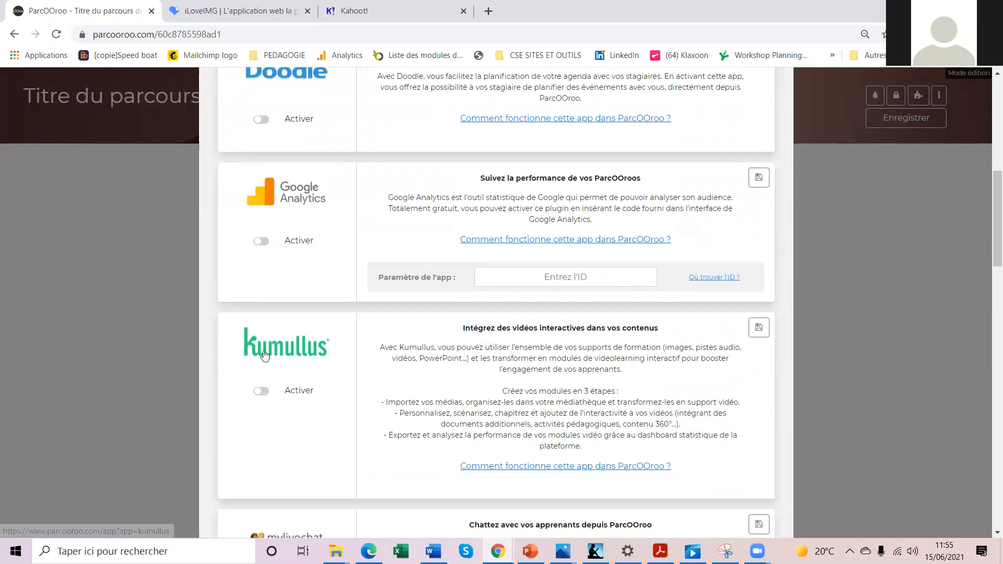
{"action": "scroll", "coordinate": [265, 355], "scroll_direction": "down", "scroll_amount": 4}
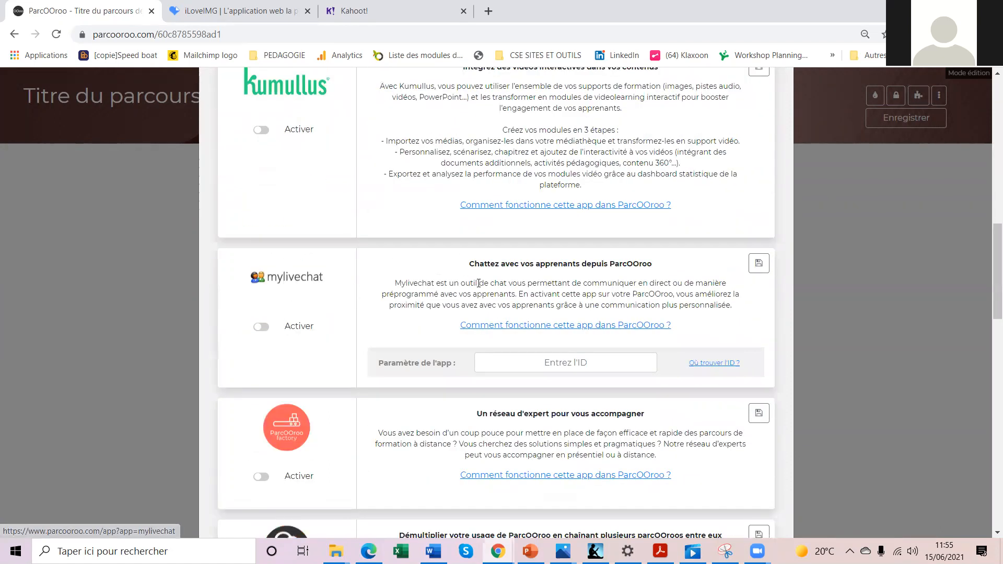
{"action": "scroll", "coordinate": [479, 283], "scroll_direction": "down", "scroll_amount": 2}
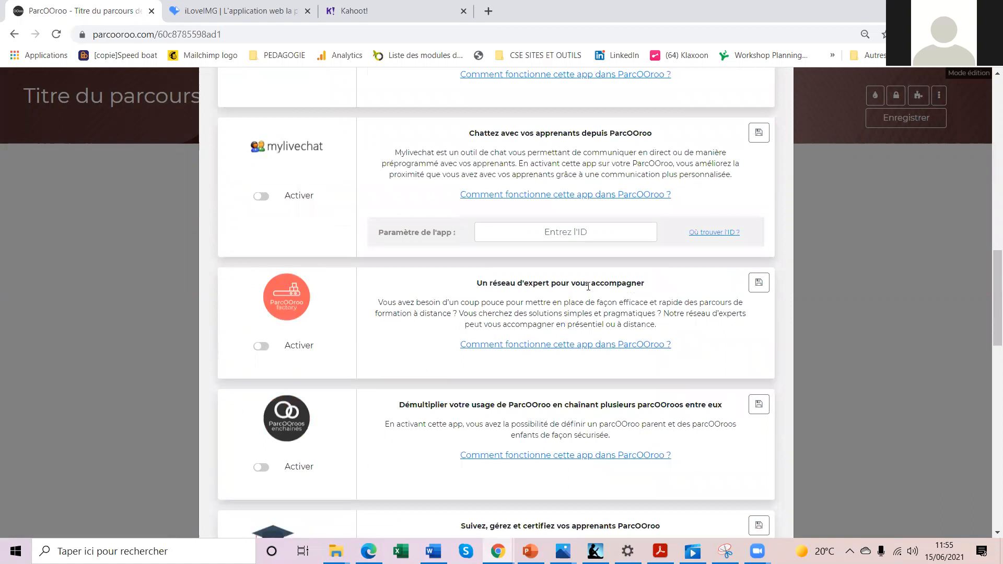
{"action": "scroll", "coordinate": [588, 287], "scroll_direction": "down", "scroll_amount": 2}
{"action": "scroll", "coordinate": [282, 388], "scroll_direction": "down", "scroll_amount": 1}
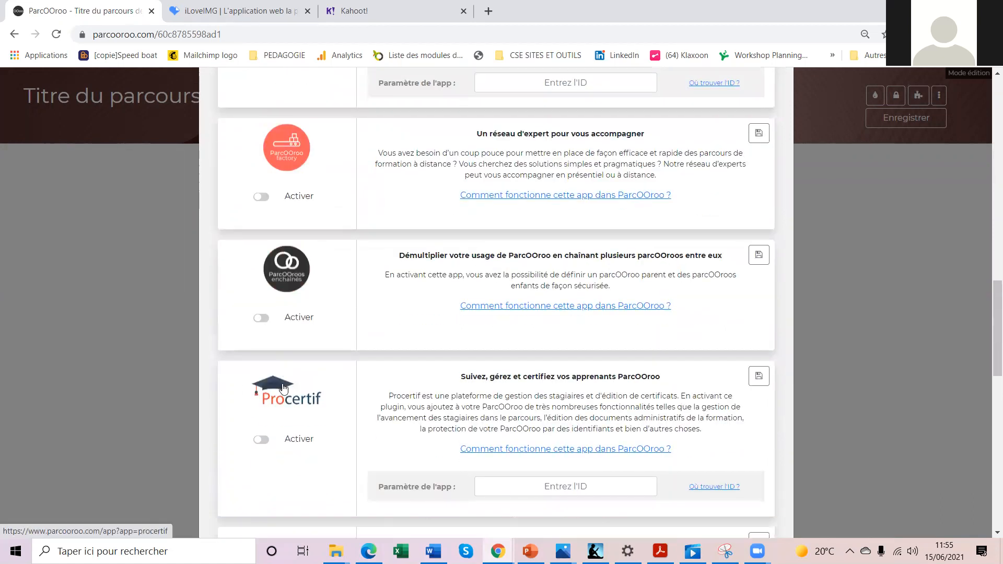
{"action": "scroll", "coordinate": [283, 388], "scroll_direction": "down", "scroll_amount": 2}
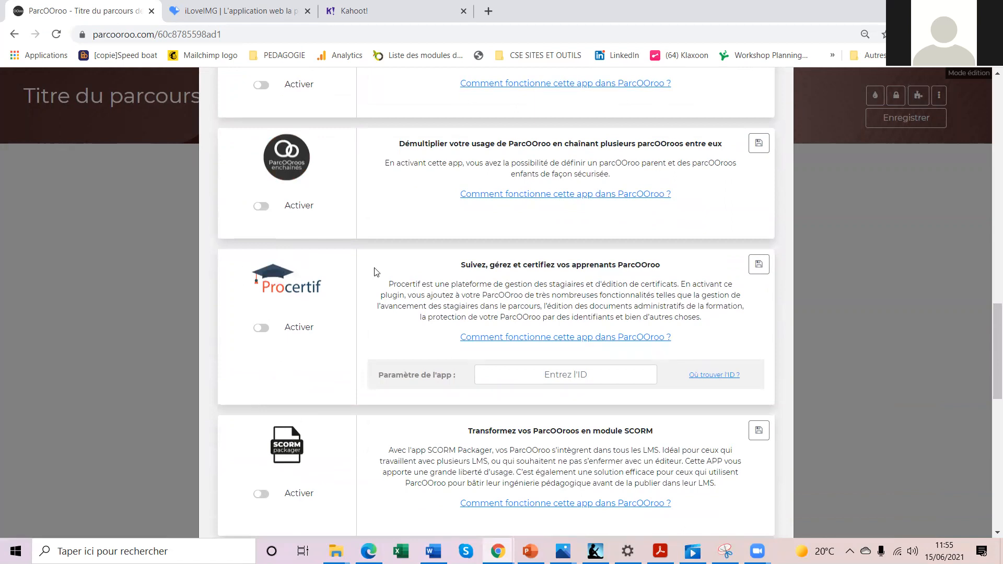
{"action": "scroll", "coordinate": [374, 272], "scroll_direction": "down", "scroll_amount": 2}
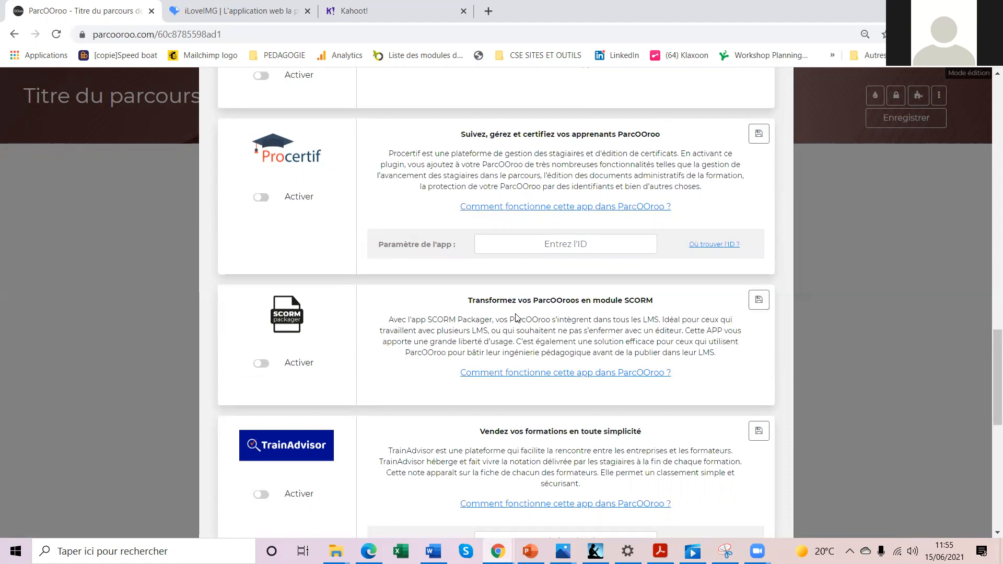
{"action": "scroll", "coordinate": [320, 385], "scroll_direction": "down", "scroll_amount": 6}
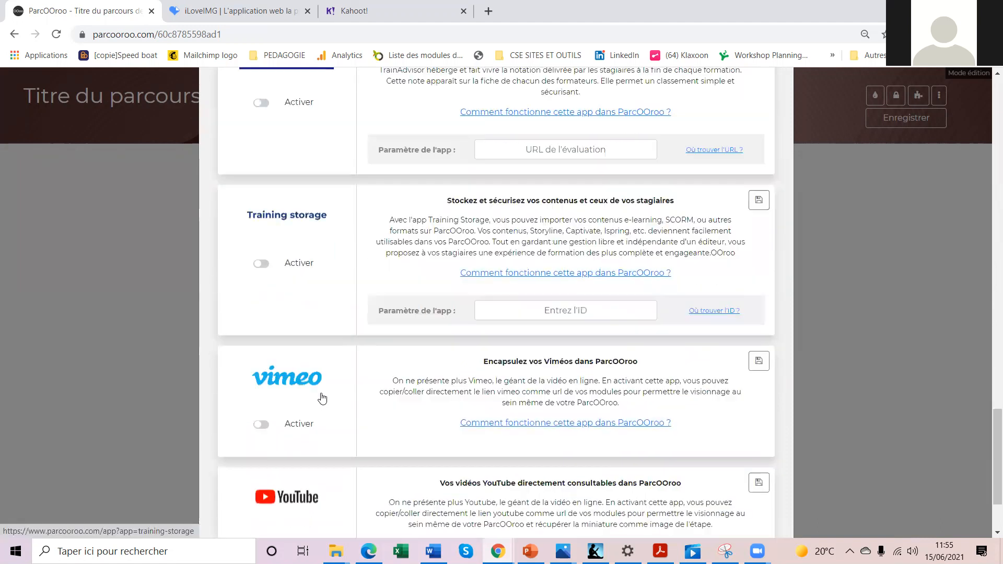
{"action": "scroll", "coordinate": [322, 399], "scroll_direction": "down", "scroll_amount": 2}
{"action": "scroll", "coordinate": [320, 397], "scroll_direction": "up", "scroll_amount": 5}
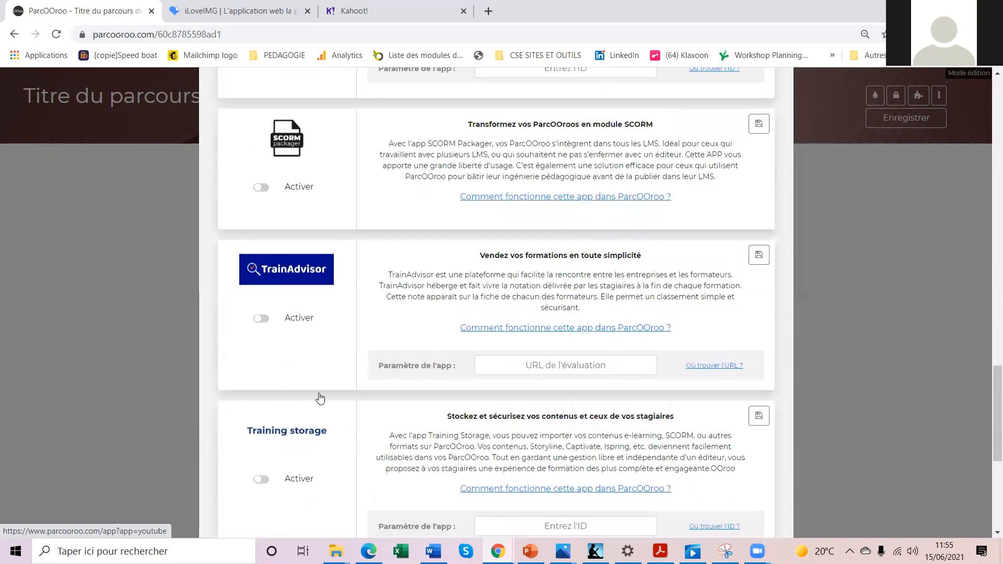
{"action": "scroll", "coordinate": [879, 272], "scroll_direction": "up", "scroll_amount": 12}
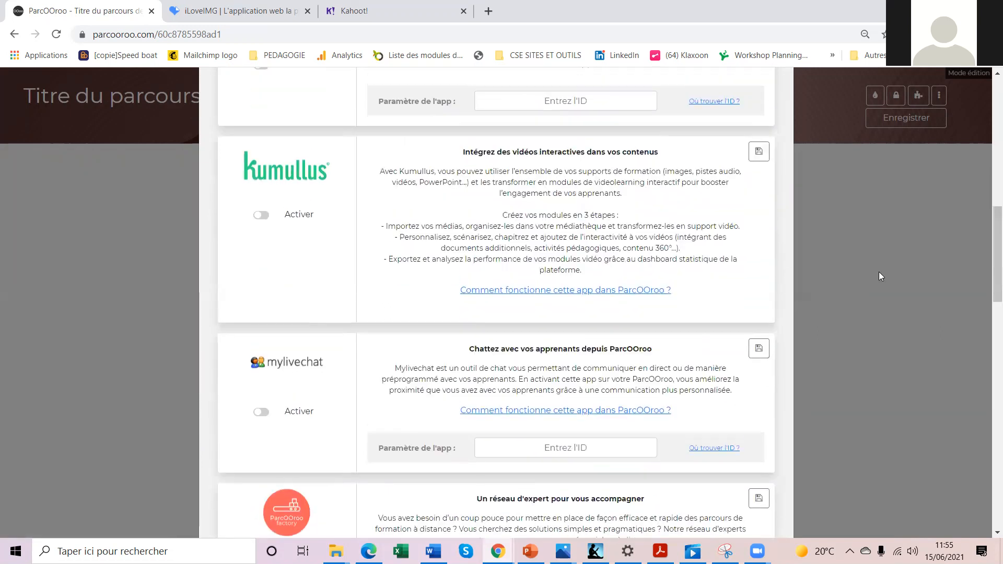
{"action": "scroll", "coordinate": [879, 272], "scroll_direction": "up", "scroll_amount": 2}
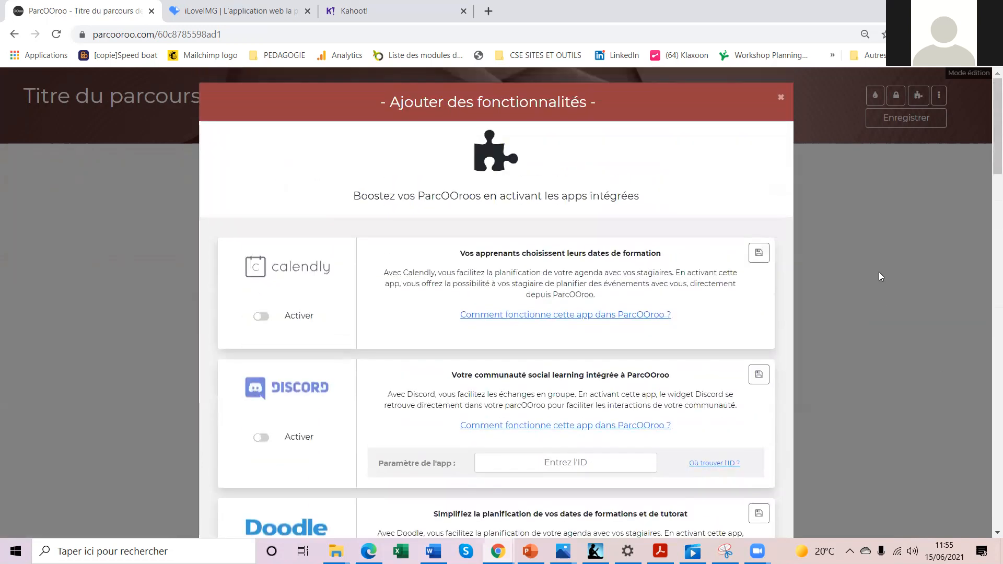
{"action": "left_click", "coordinate": [783, 95]}
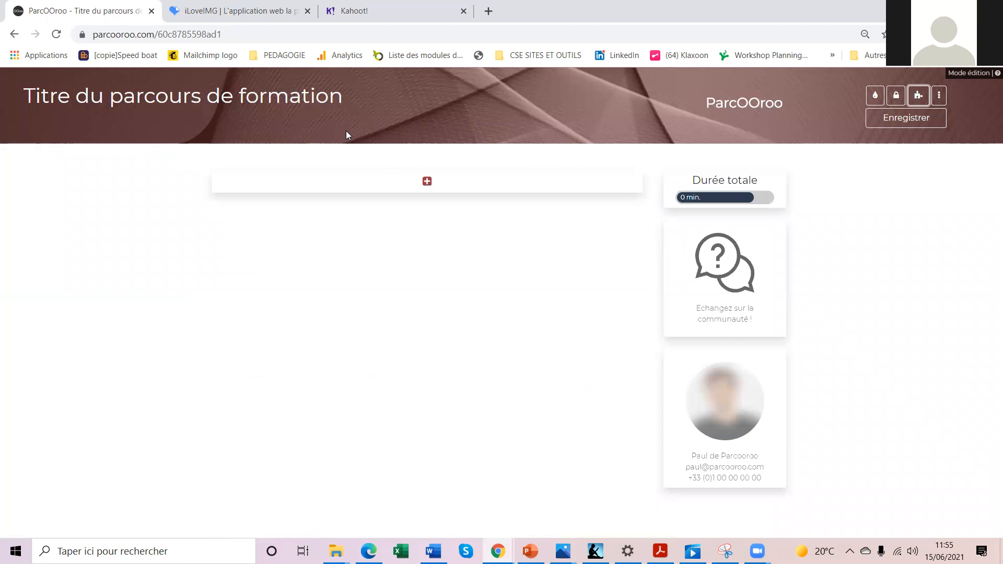
{"action": "mouse_move", "coordinate": [327, 209]}
{"action": "mouse_move", "coordinate": [596, 216]}
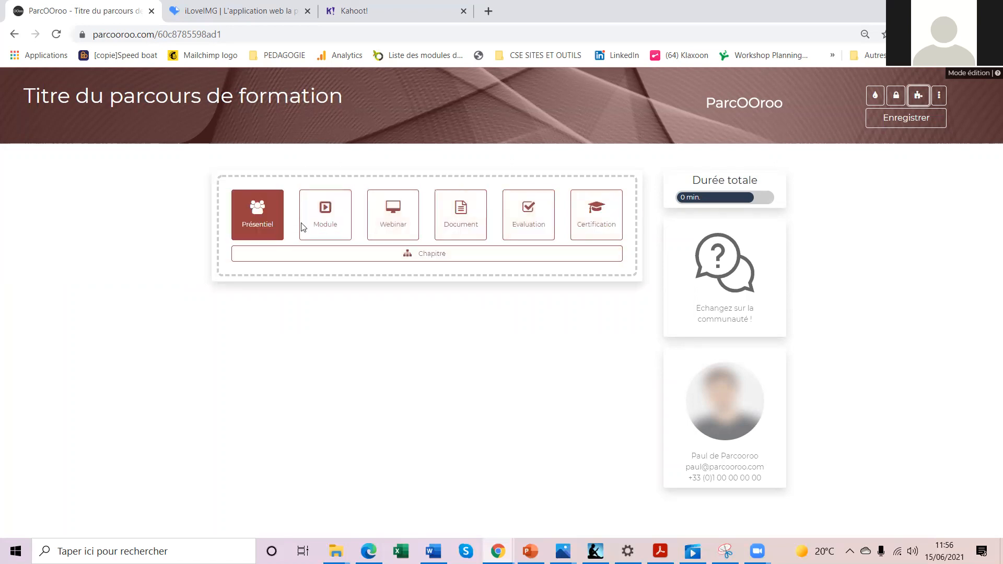
{"action": "mouse_move", "coordinate": [721, 269]}
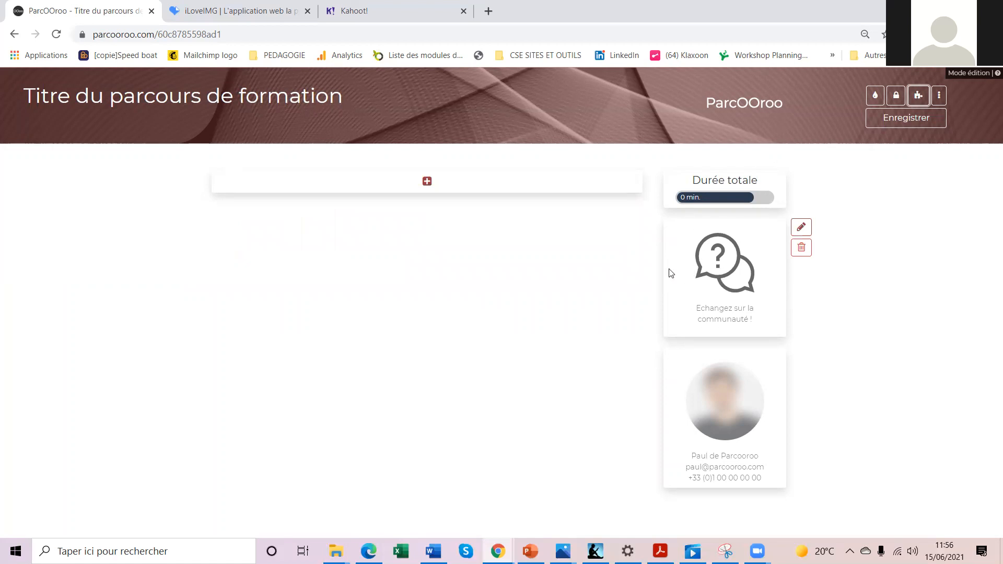
{"action": "mouse_move", "coordinate": [730, 395]}
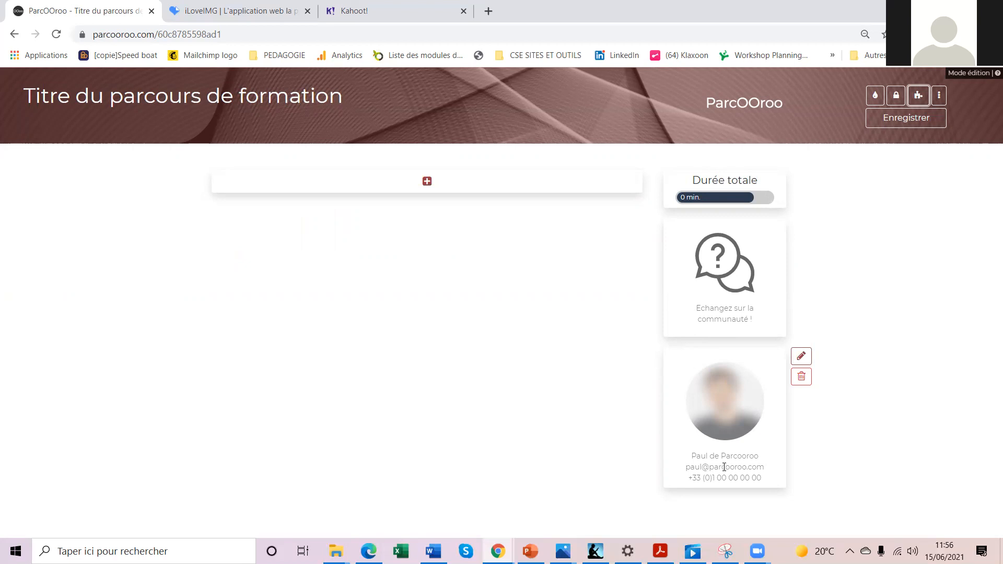
- Add a "Formation présentielle" in-person session to the course, keeping the default image, description, duration, date, times and address
{"action": "left_click", "coordinate": [427, 181]}
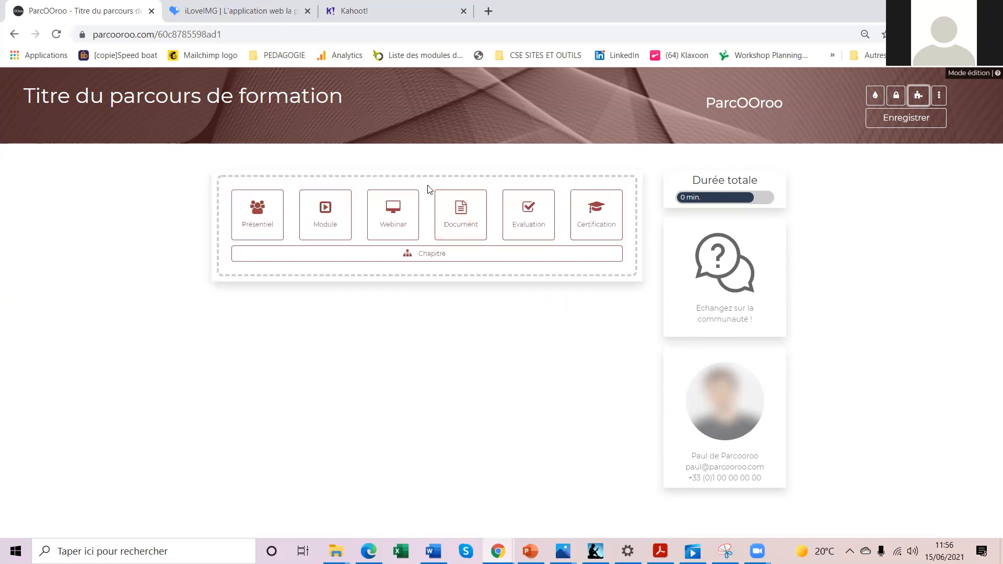
{"action": "left_click", "coordinate": [263, 214]}
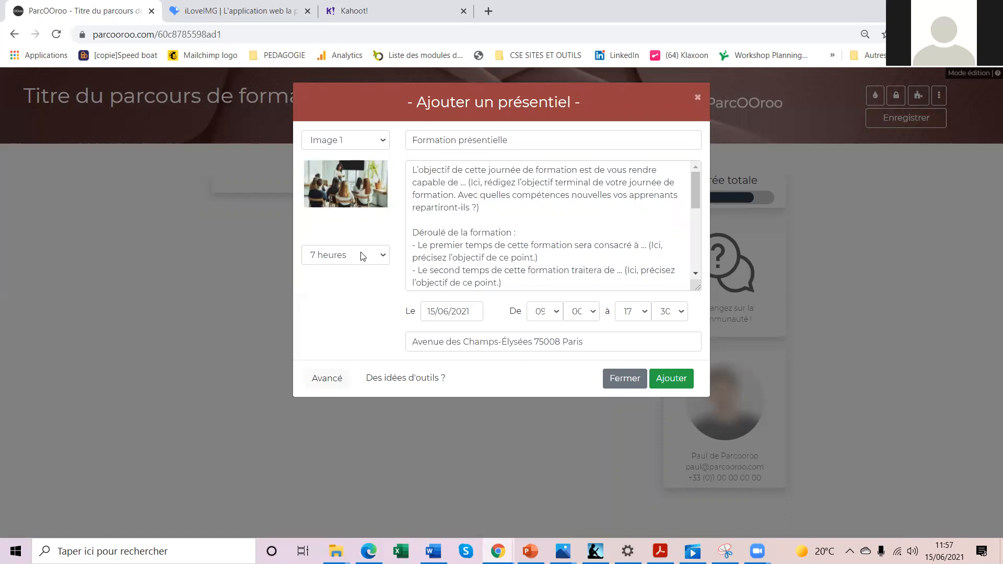
{"action": "left_click", "coordinate": [383, 256]}
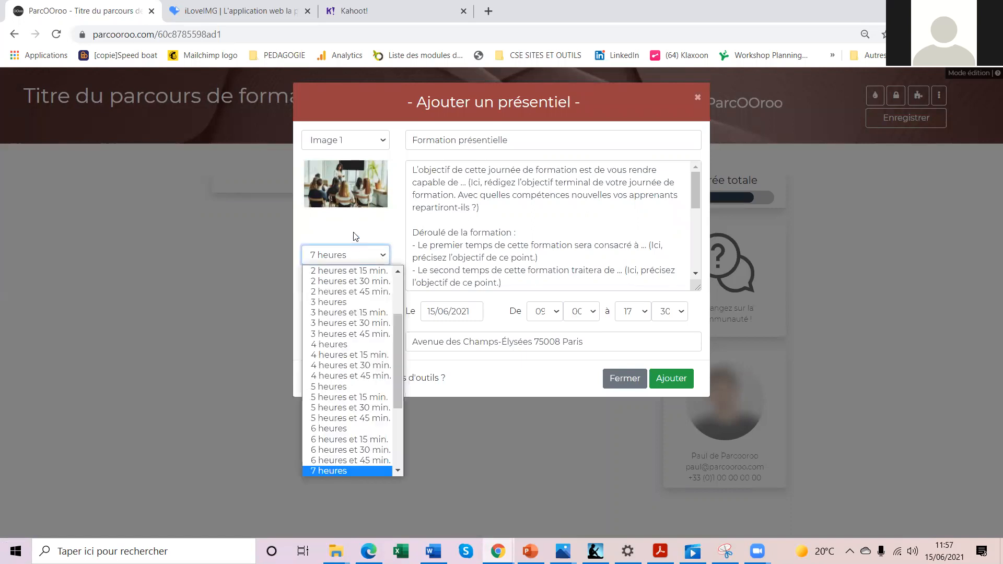
{"action": "left_click", "coordinate": [356, 236]}
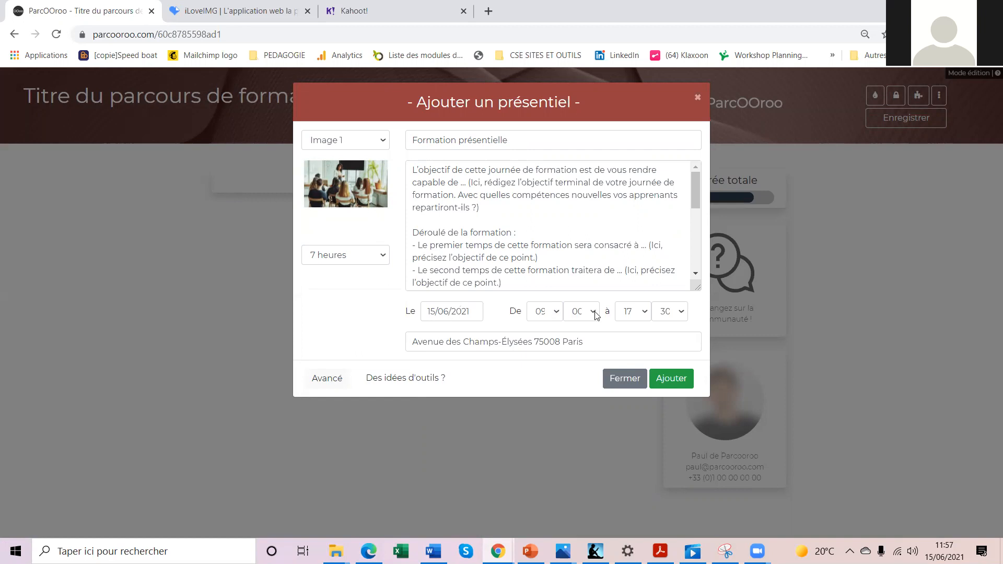
{"action": "left_click_drag", "start_coordinate": [584, 342], "coordinate": [411, 342]}
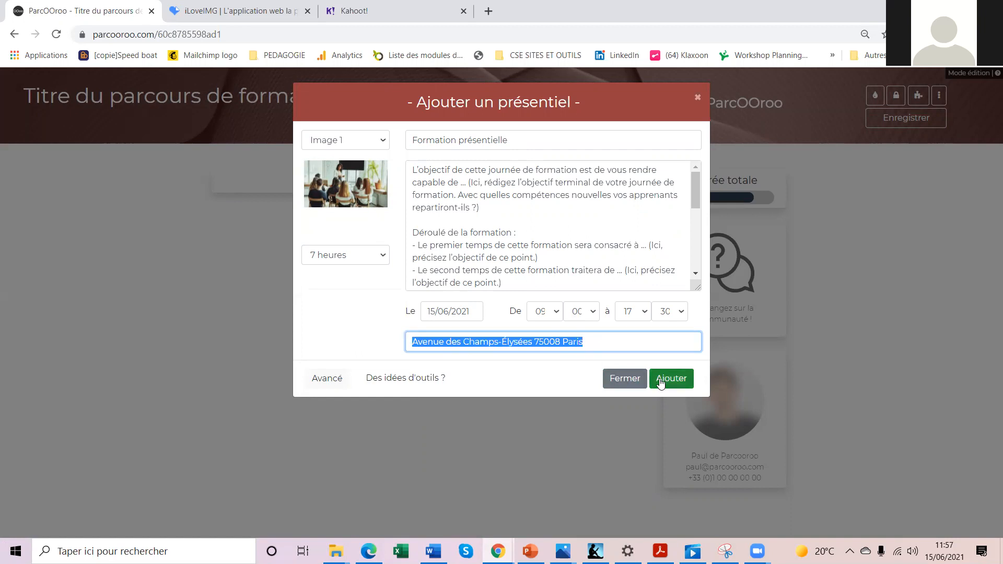
{"action": "left_click", "coordinate": [661, 383]}
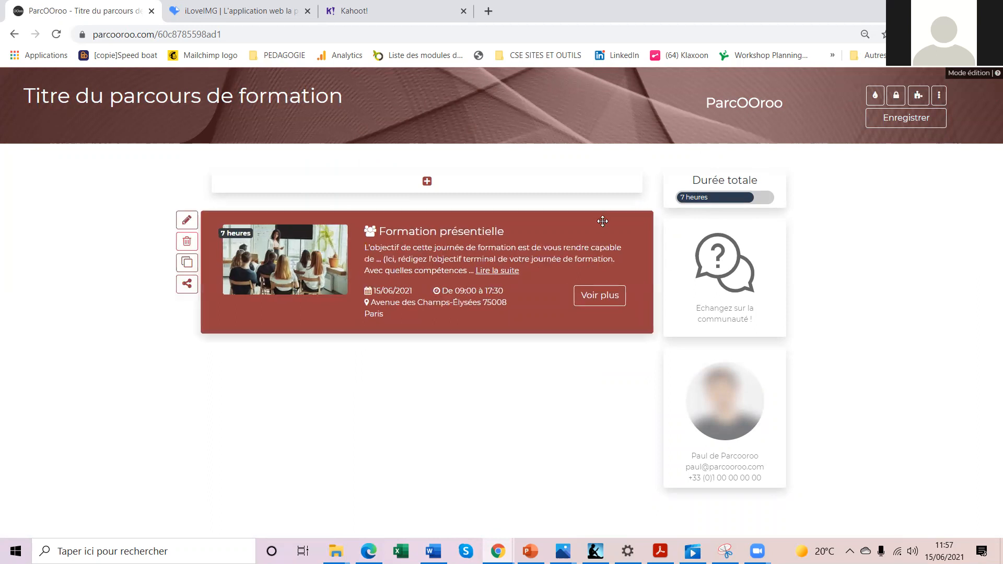
- Open the form for adding an e-learning module to the course and check its description and link fields
{"action": "left_click", "coordinate": [427, 181]}
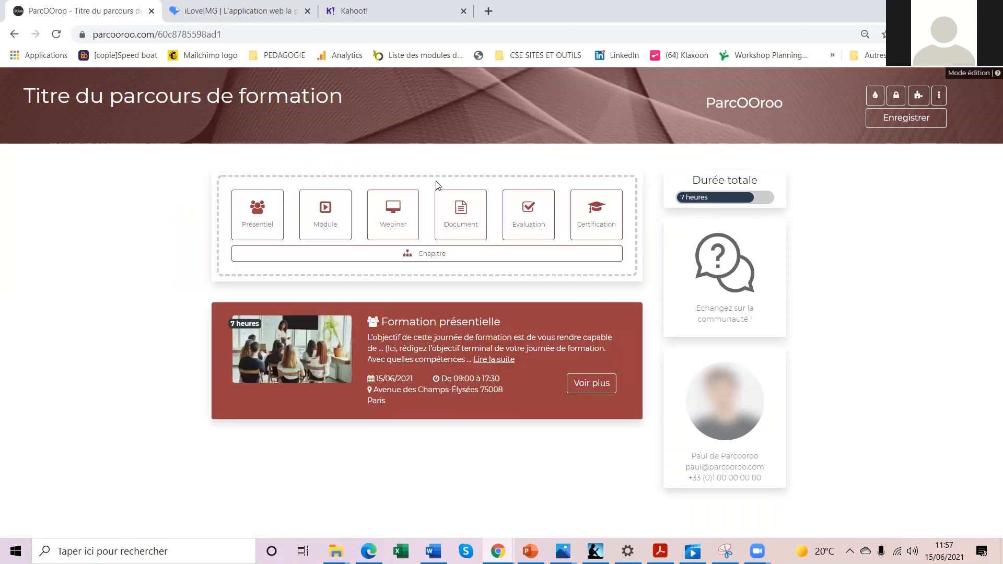
{"action": "left_click", "coordinate": [336, 213]}
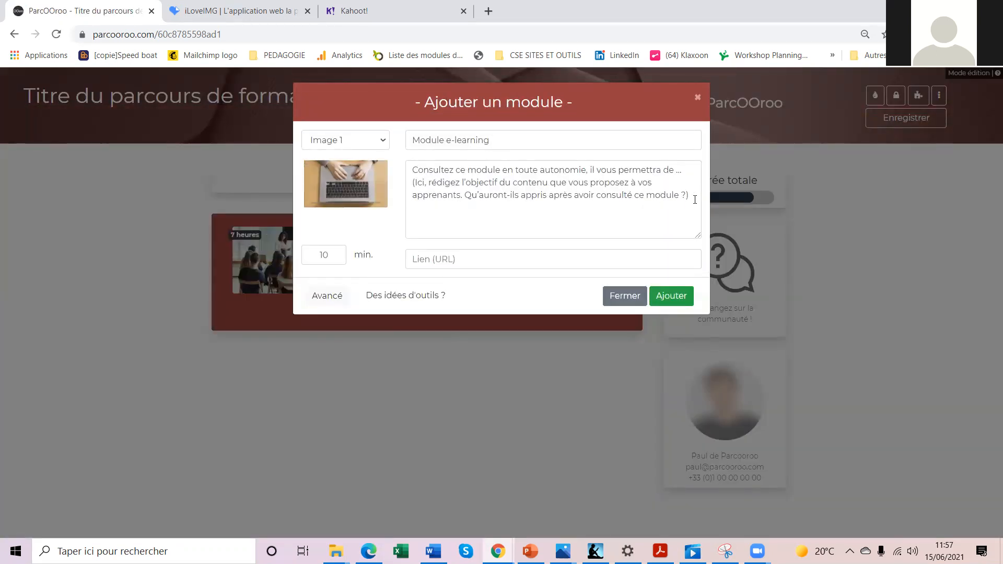
{"action": "left_click_drag", "start_coordinate": [695, 199], "coordinate": [403, 178]}
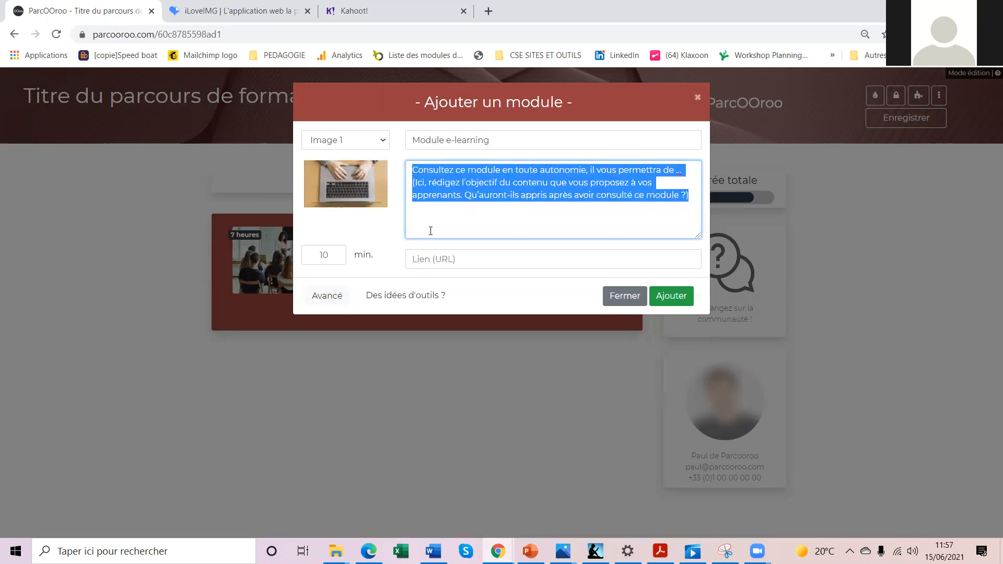
{"action": "left_click", "coordinate": [432, 259]}
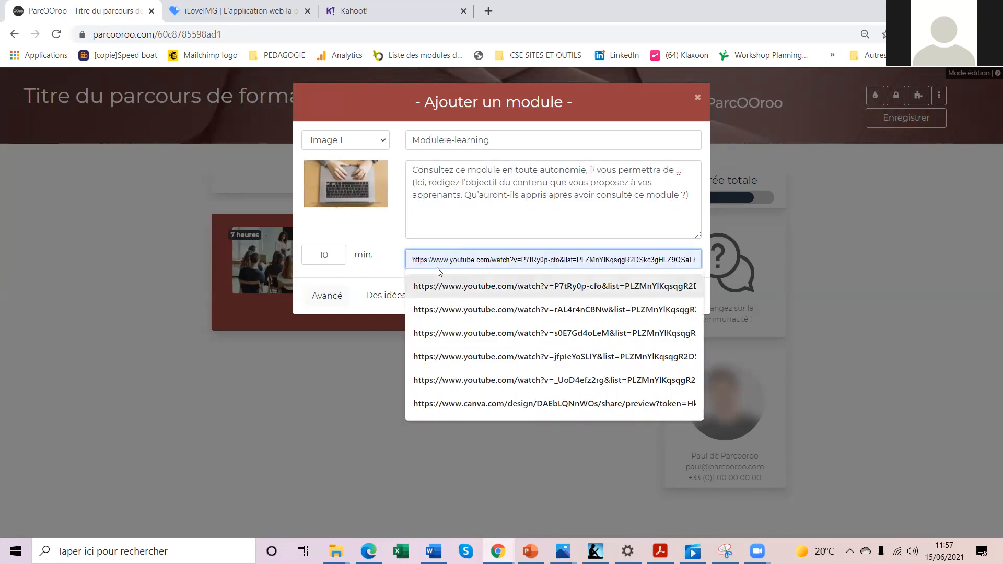
{"action": "left_click", "coordinate": [375, 233]}
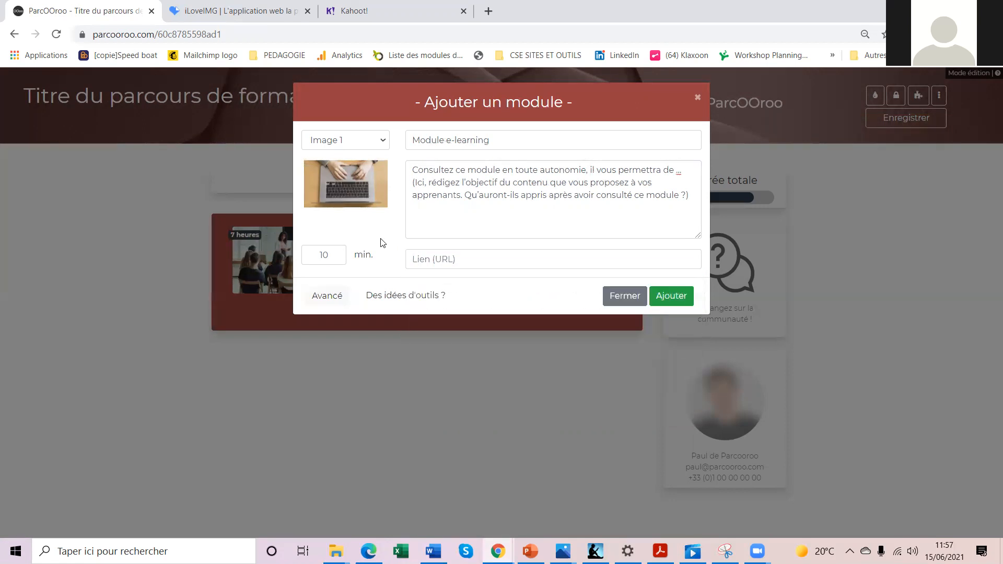
- Examine the suggested e-learning tools for the module, from Microsoft PowerPoint Online through Canva
{"action": "left_click", "coordinate": [409, 296]}
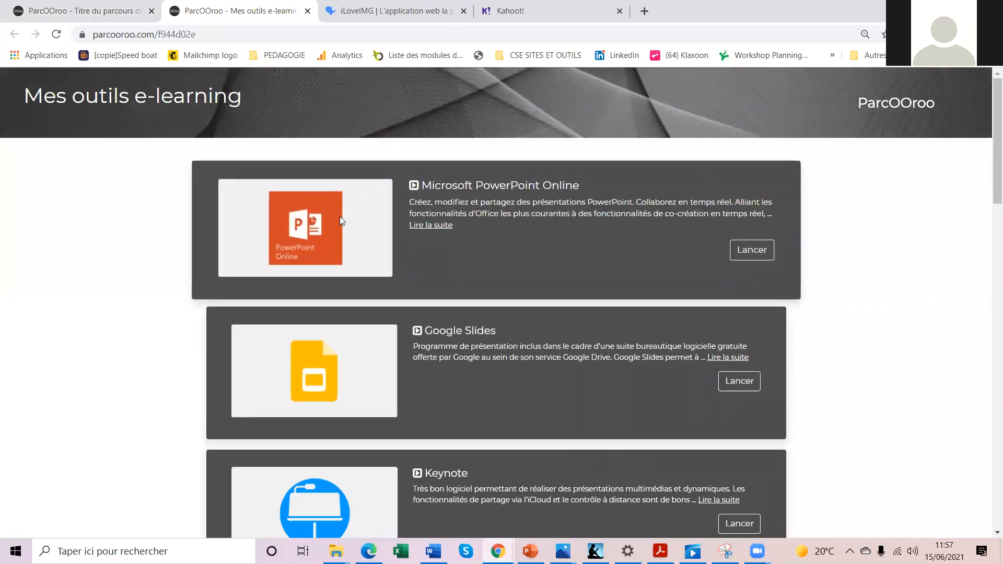
{"action": "scroll", "coordinate": [453, 318], "scroll_direction": "down", "scroll_amount": 6}
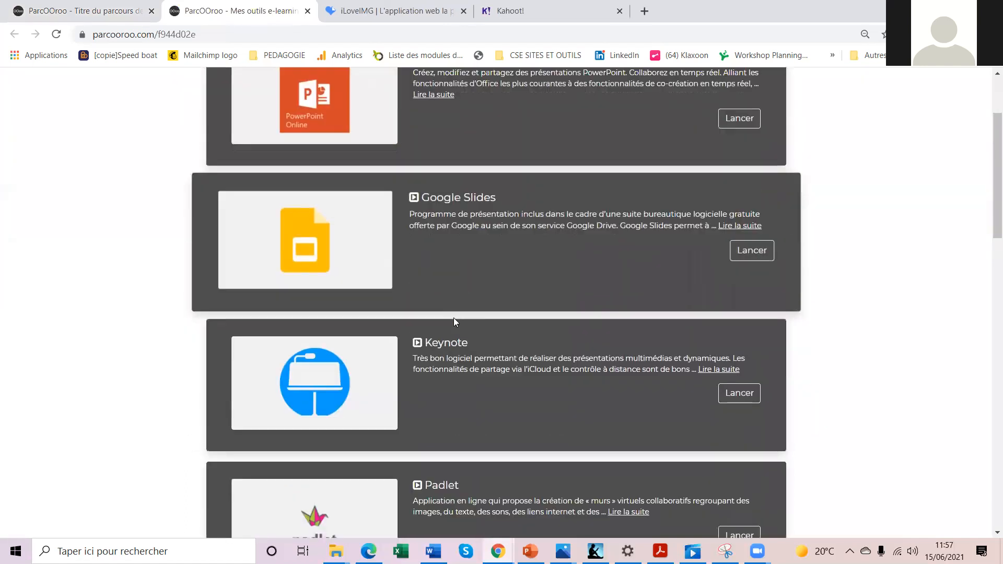
{"action": "scroll", "coordinate": [377, 280], "scroll_direction": "down", "scroll_amount": 4}
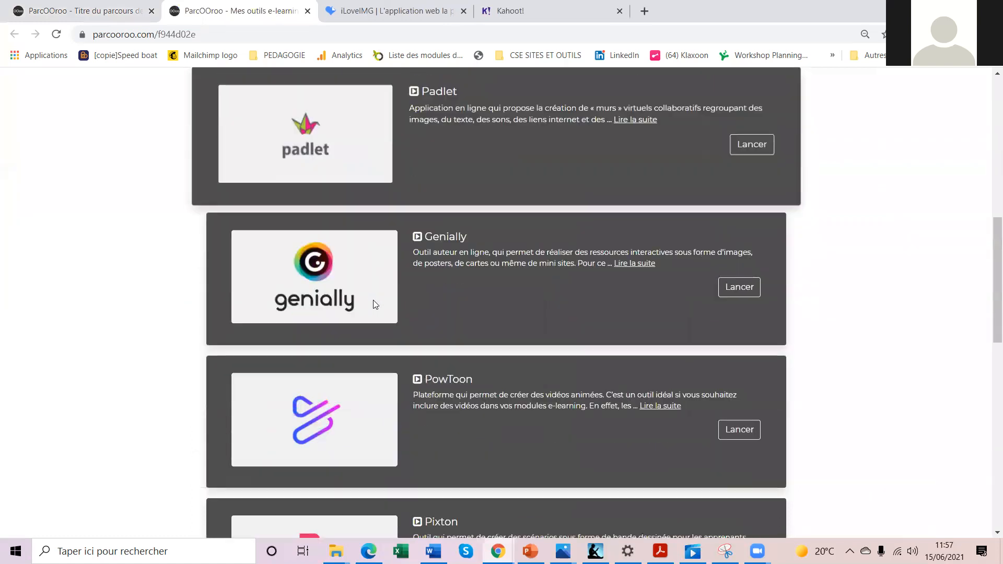
{"action": "scroll", "coordinate": [351, 437], "scroll_direction": "down", "scroll_amount": 10}
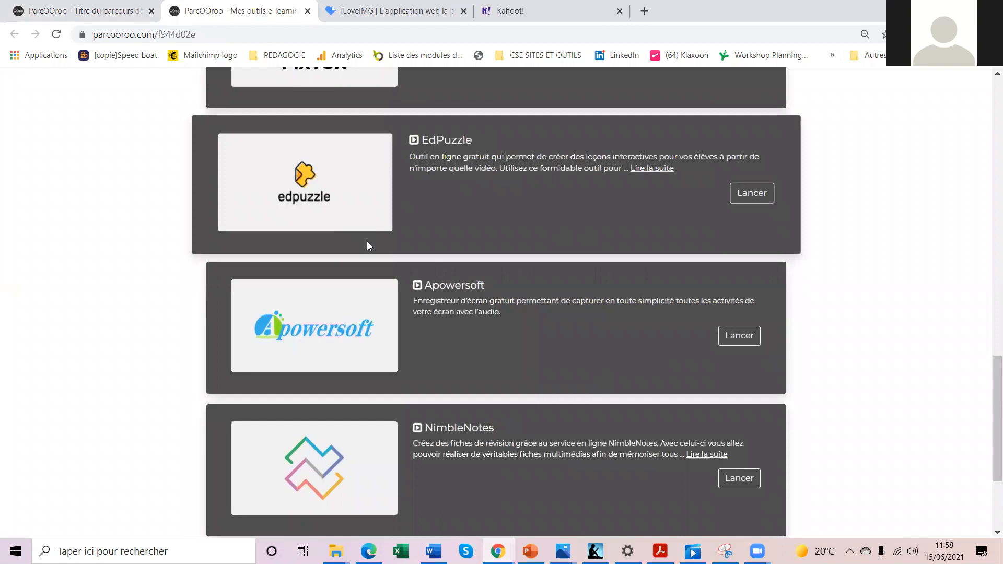
{"action": "scroll", "coordinate": [366, 253], "scroll_direction": "down", "scroll_amount": 3}
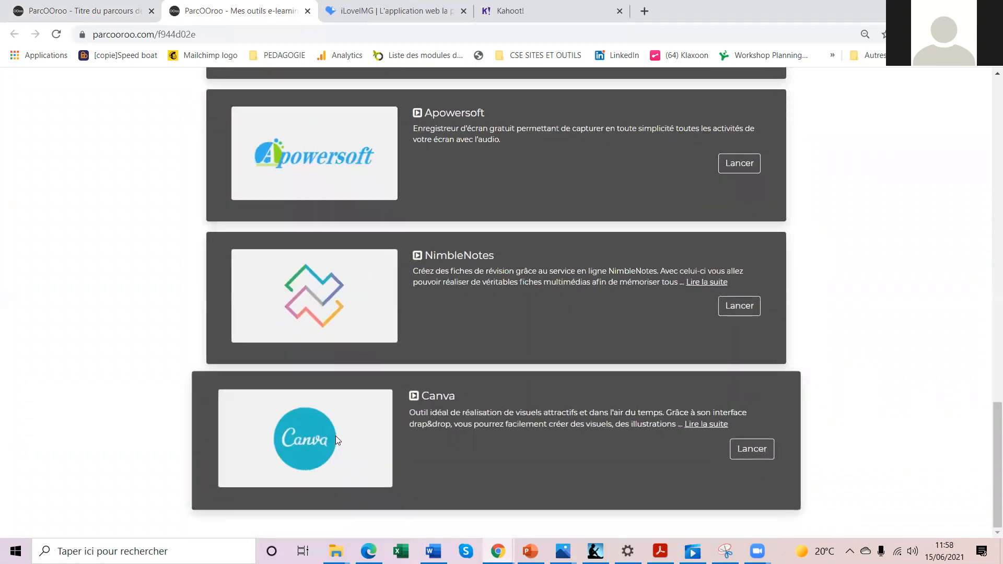
{"action": "scroll", "coordinate": [339, 435], "scroll_direction": "up", "scroll_amount": 11}
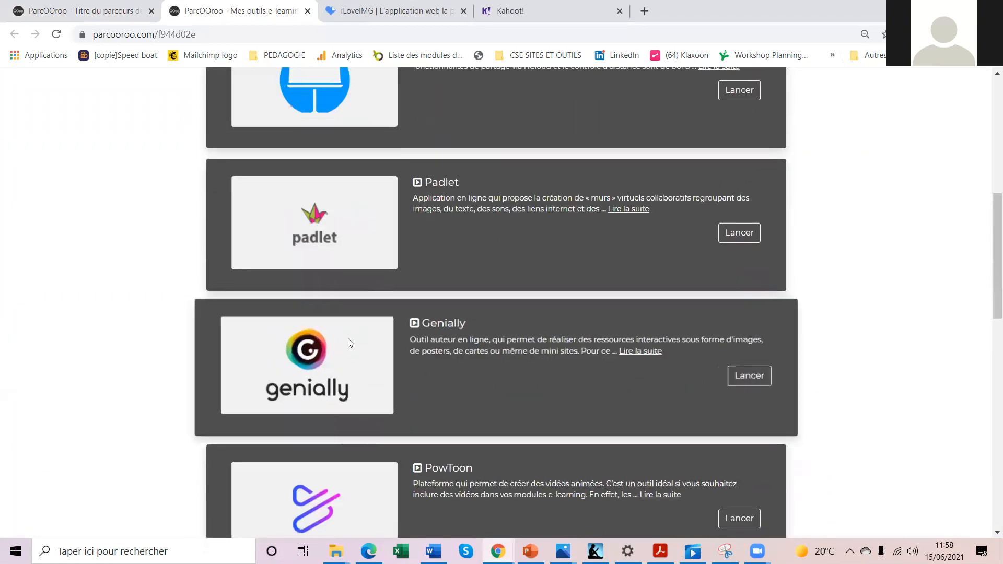
- Switch to Genially from the tool suggestions and copy the exclusive-page link of the existing creation "L'image interactive de..."
{"action": "left_click", "coordinate": [764, 384]}
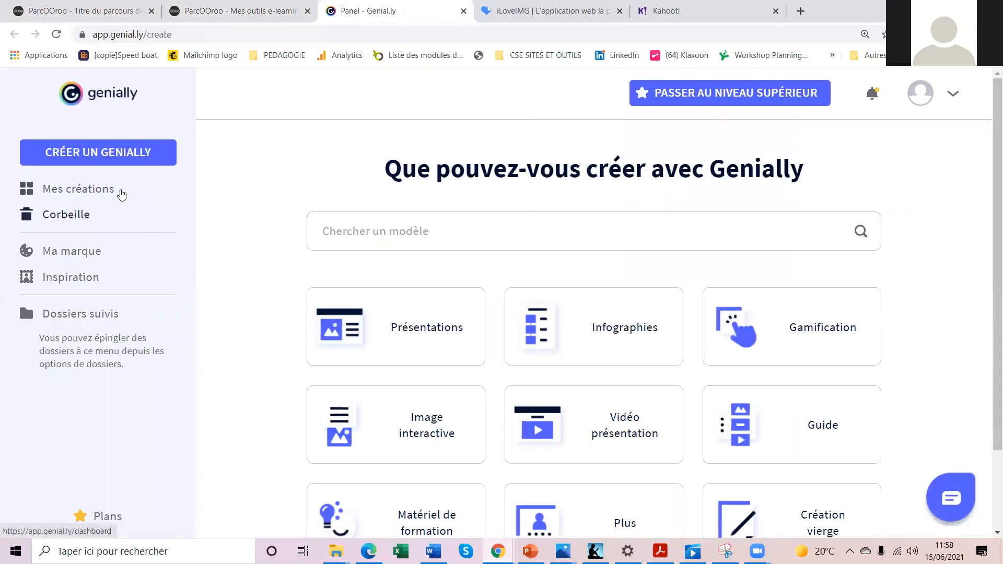
{"action": "left_click", "coordinate": [122, 195]}
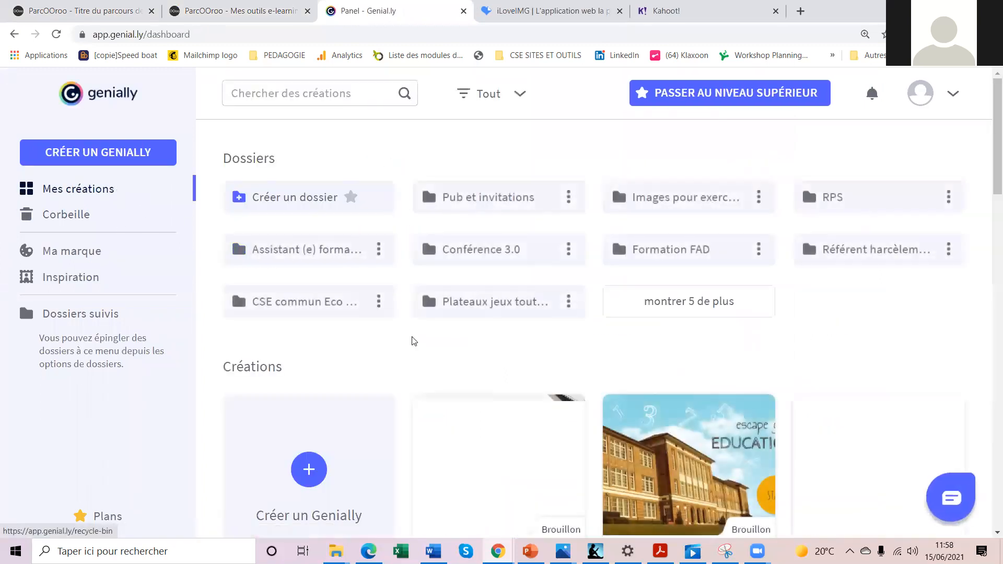
{"action": "scroll", "coordinate": [498, 460], "scroll_direction": "down", "scroll_amount": 4}
{"action": "scroll", "coordinate": [522, 448], "scroll_direction": "down", "scroll_amount": 4}
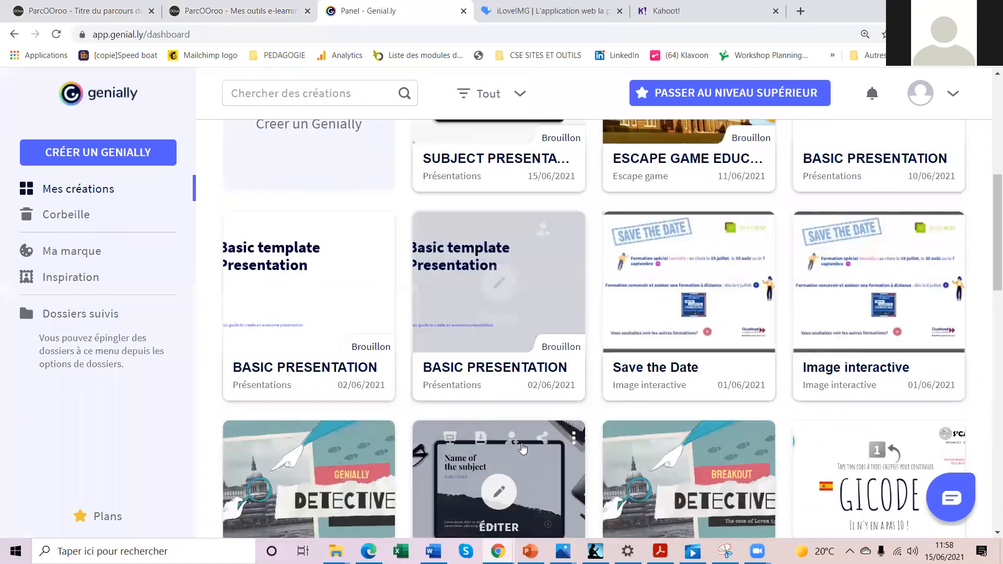
{"action": "scroll", "coordinate": [522, 448], "scroll_direction": "down", "scroll_amount": 2}
{"action": "scroll", "coordinate": [517, 452], "scroll_direction": "down", "scroll_amount": 6}
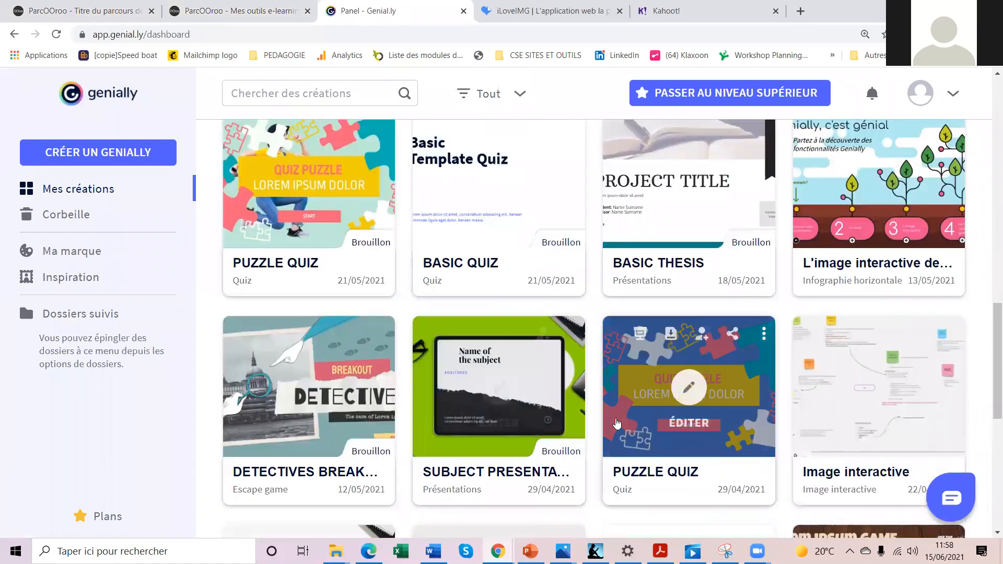
{"action": "scroll", "coordinate": [689, 387], "scroll_direction": "up", "scroll_amount": 3}
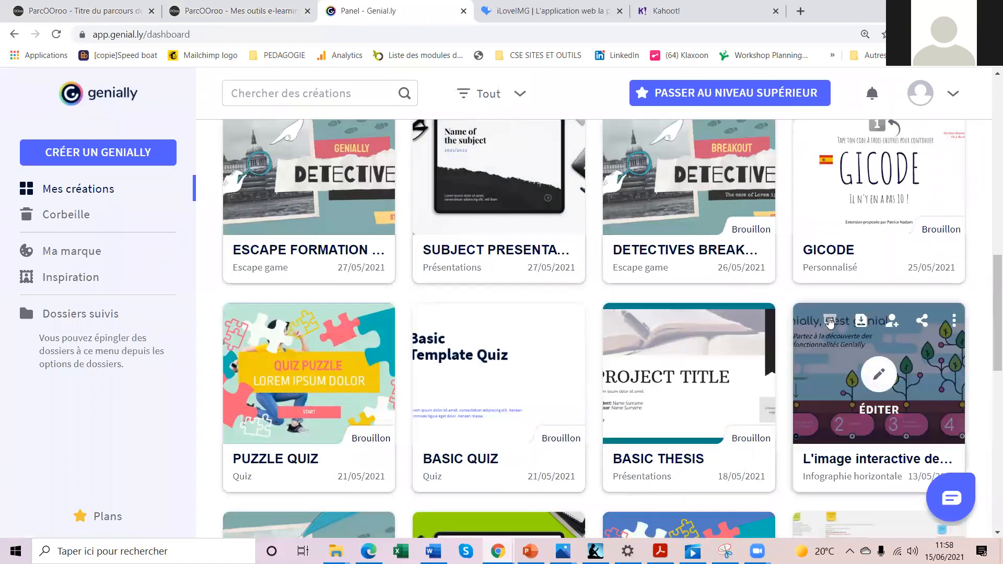
{"action": "left_click", "coordinate": [922, 320]}
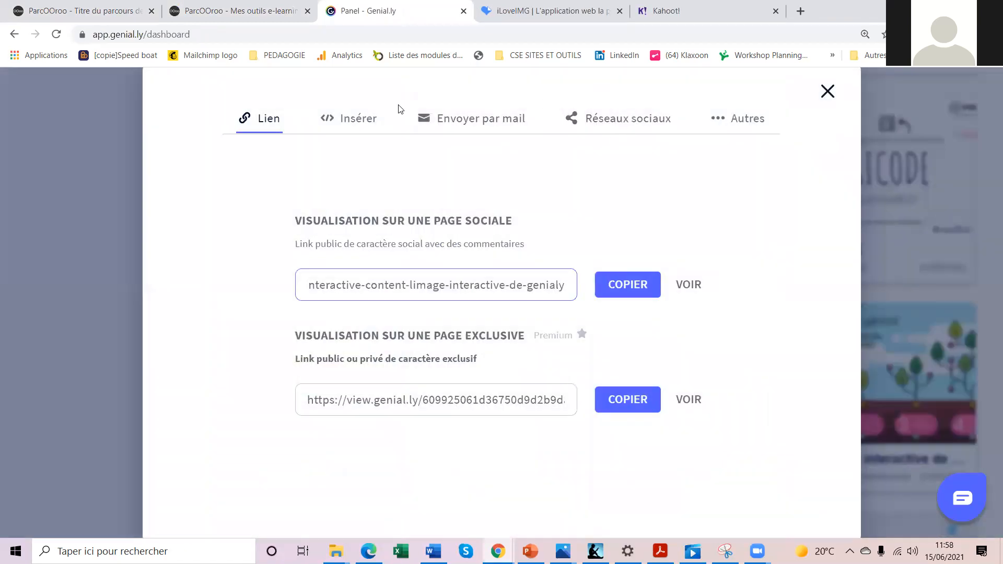
{"action": "left_click_drag", "start_coordinate": [433, 336], "coordinate": [529, 347]}
{"action": "left_click", "coordinate": [642, 402]}
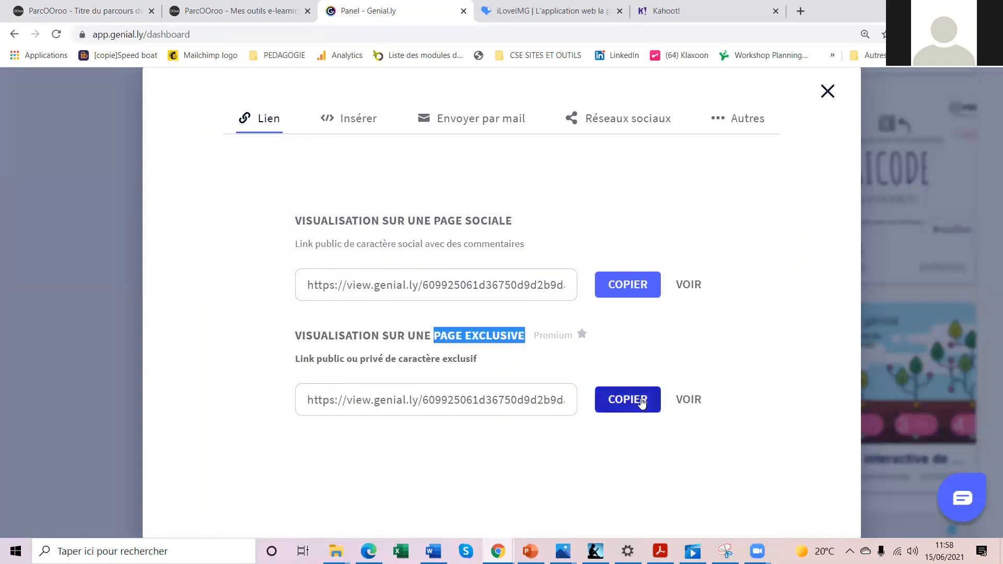
{"action": "left_click", "coordinate": [190, 16]}
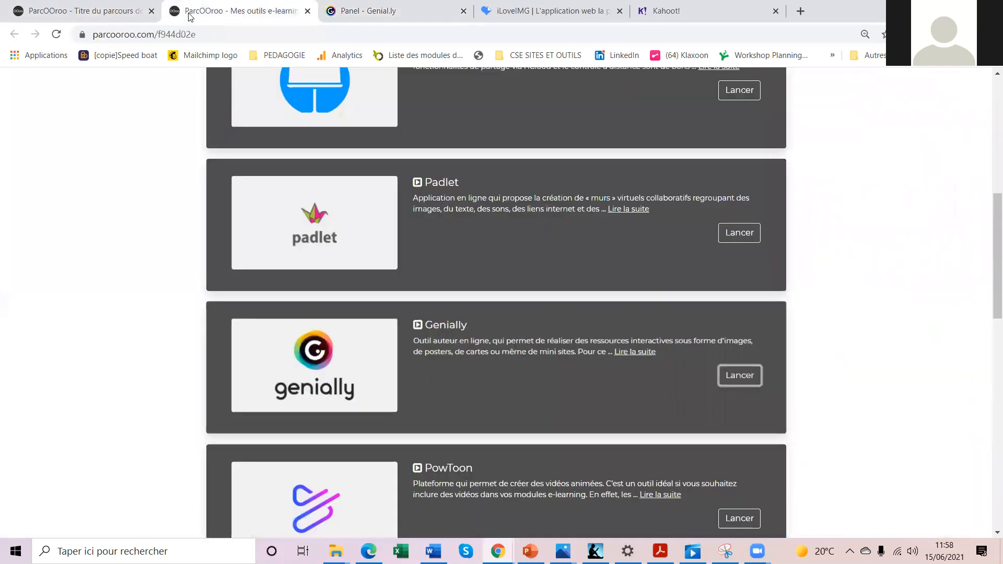
{"action": "left_click", "coordinate": [104, 16]}
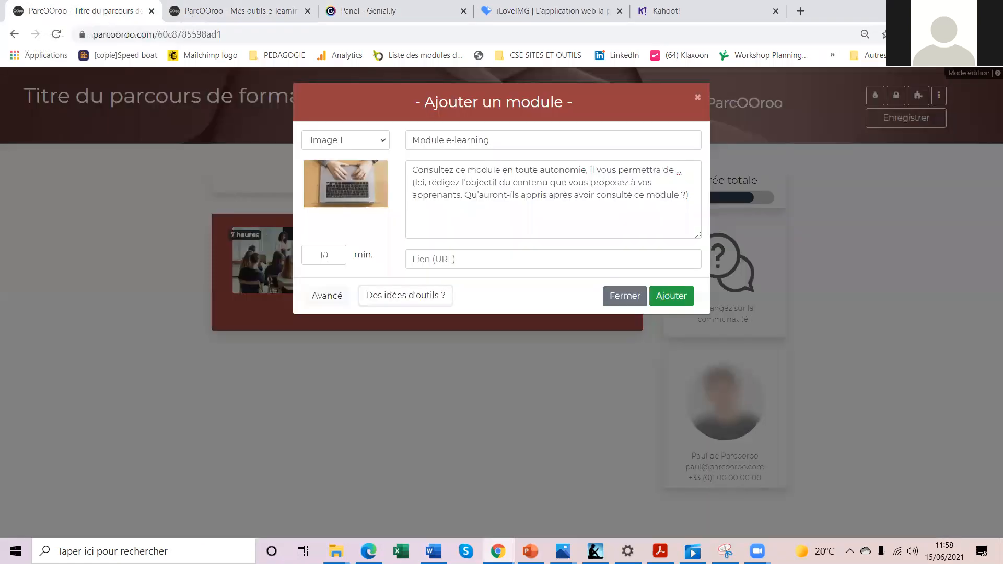
{"action": "left_click", "coordinate": [459, 264]}
{"action": "type", "text": "https://view.genial.ly/609925061d36750d9d2b9da8"}
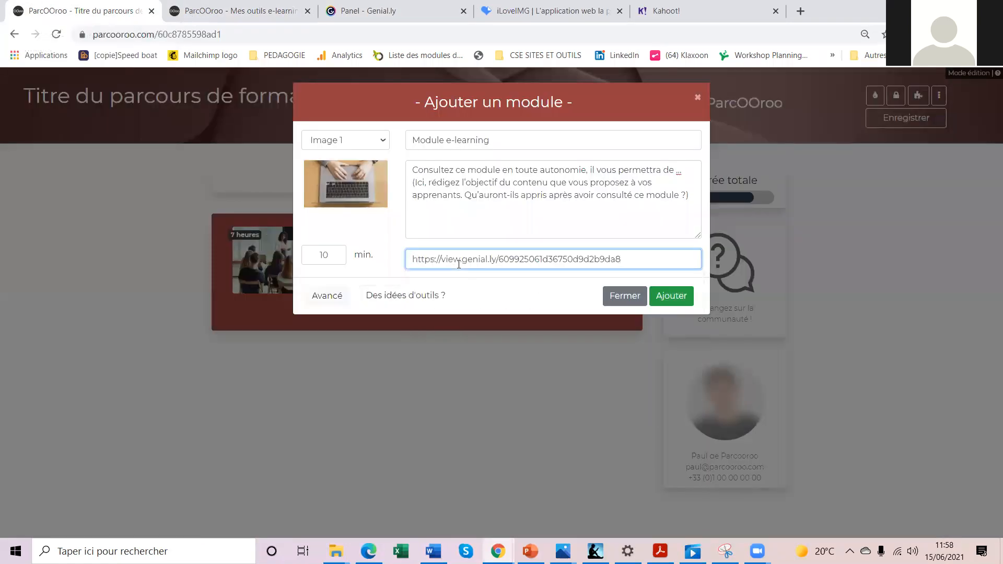
- Set the module's duration to 20 minutes, title it "Module e-learning - Genially" and add it to the course
{"action": "left_click_drag", "start_coordinate": [329, 259], "coordinate": [312, 262]}
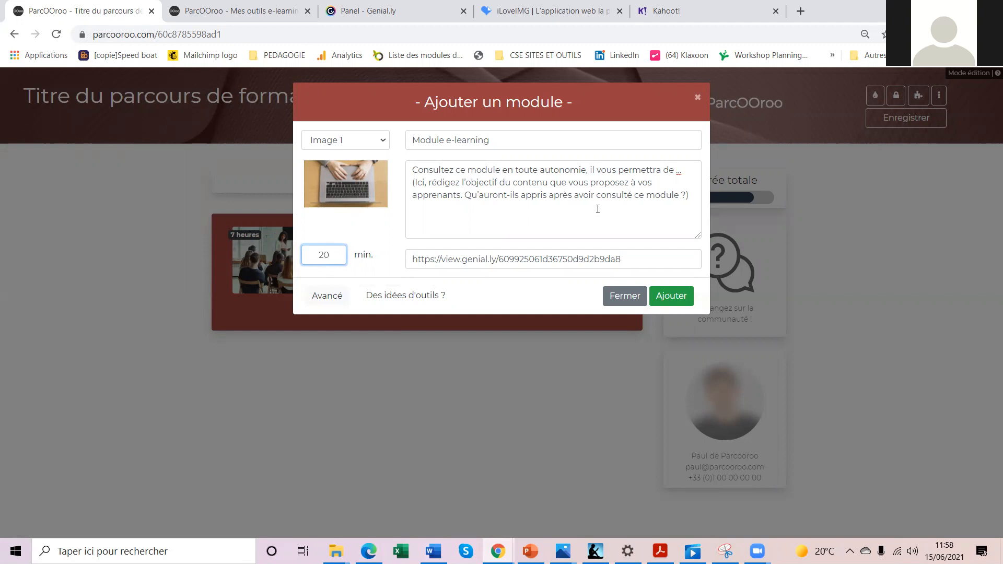
{"action": "left_click", "coordinate": [547, 145]}
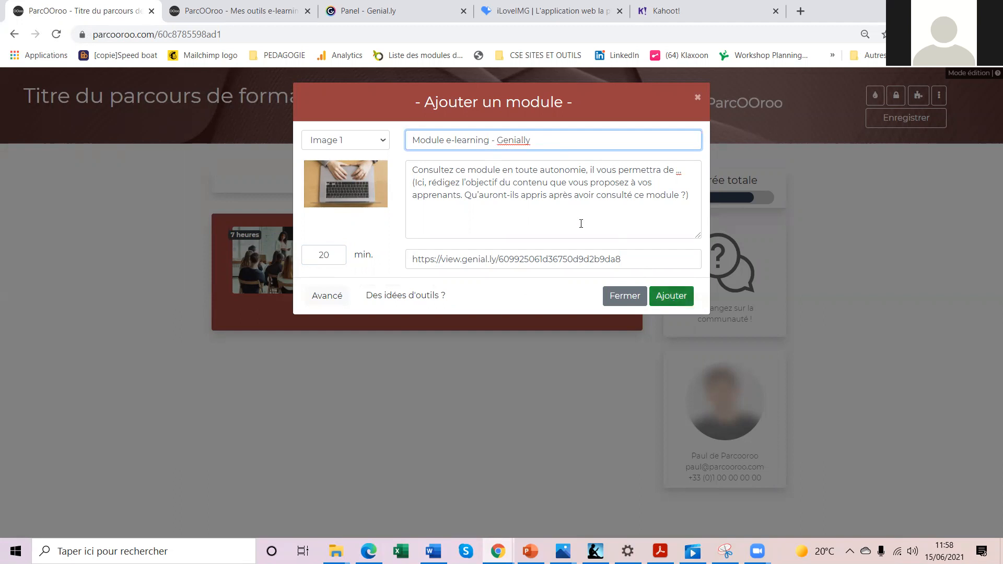
{"action": "left_click", "coordinate": [688, 303]}
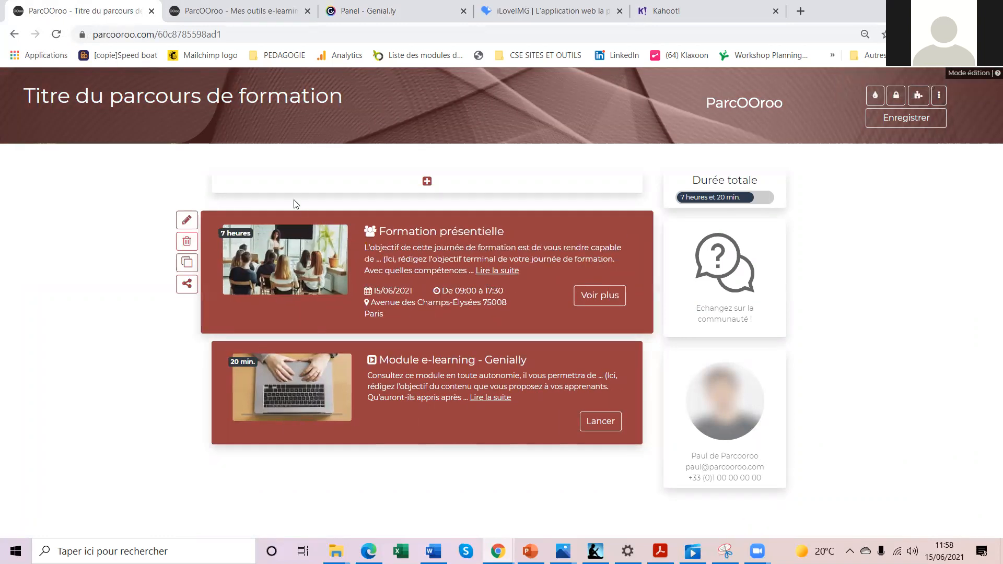
- Add a document item to the course with the file "Créer une activité Beekast.pptx", keeping the default title, image and description
{"action": "left_click", "coordinate": [279, 186]}
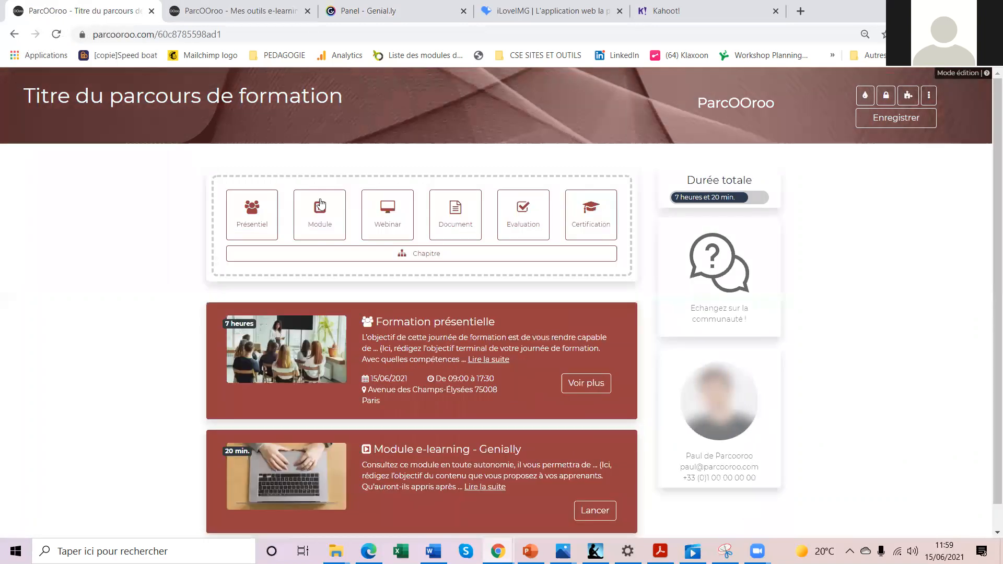
{"action": "left_click", "coordinate": [452, 214]}
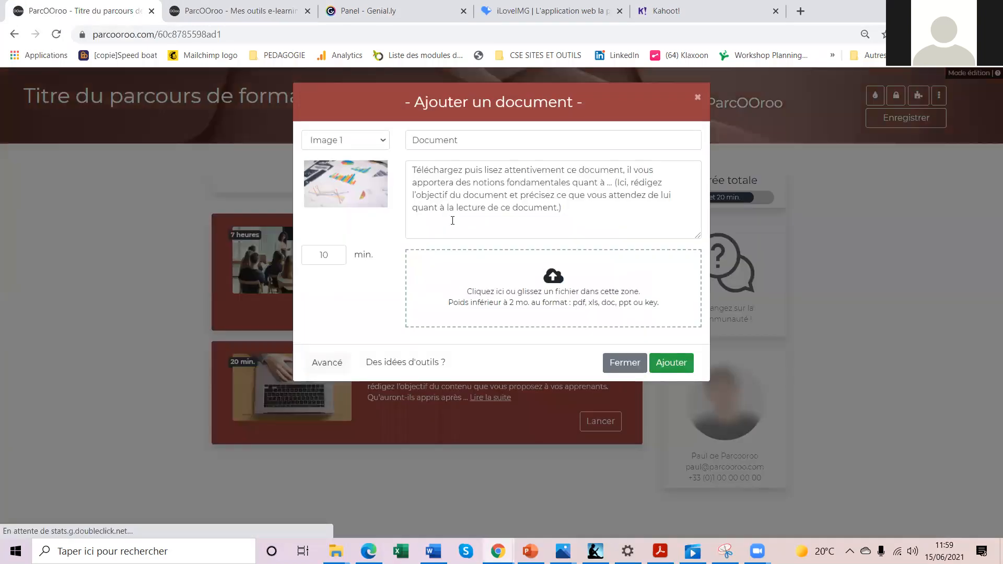
{"action": "left_click", "coordinate": [551, 280]}
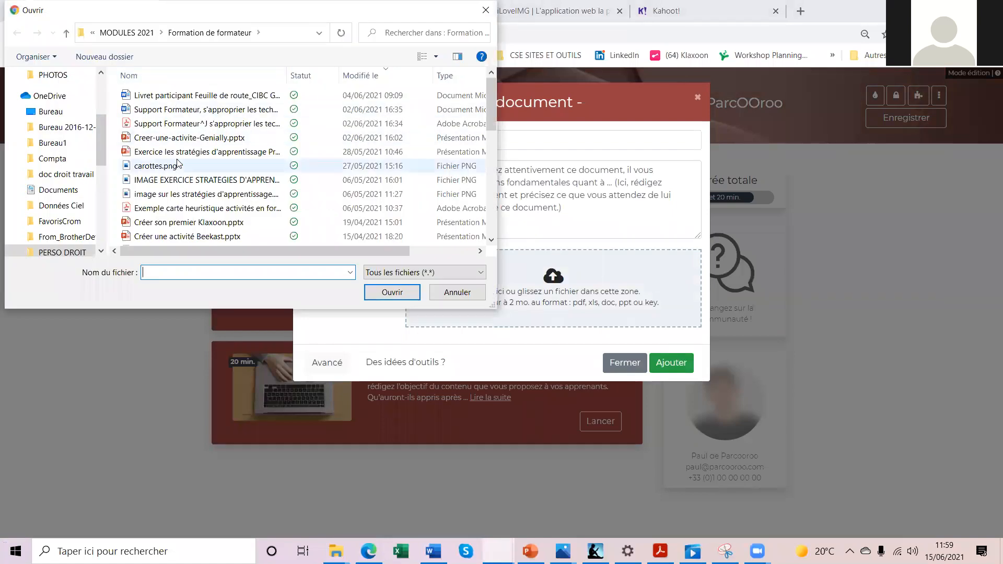
{"action": "scroll", "coordinate": [165, 226], "scroll_direction": "down", "scroll_amount": 2}
{"action": "left_click", "coordinate": [181, 154]}
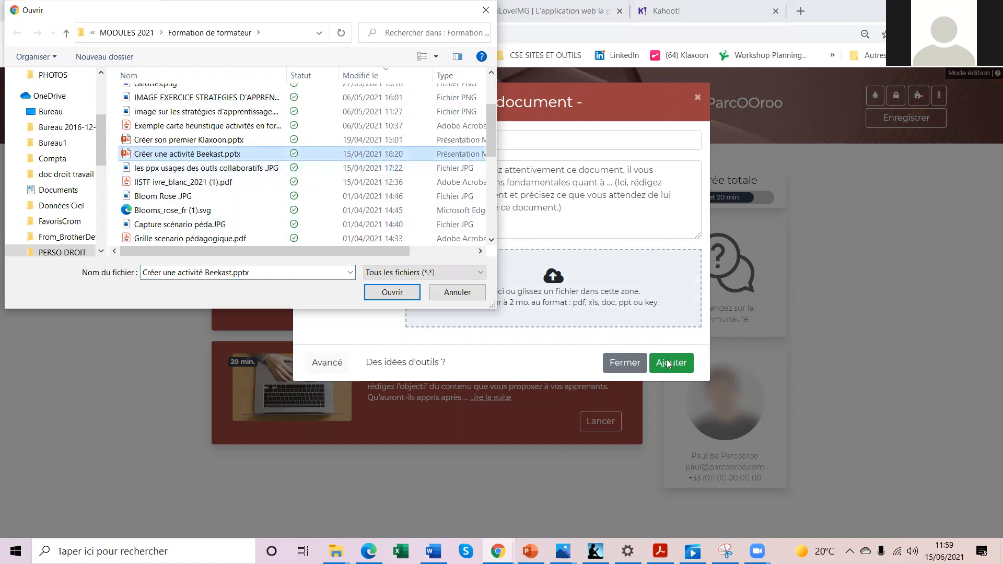
{"action": "left_click", "coordinate": [385, 291]}
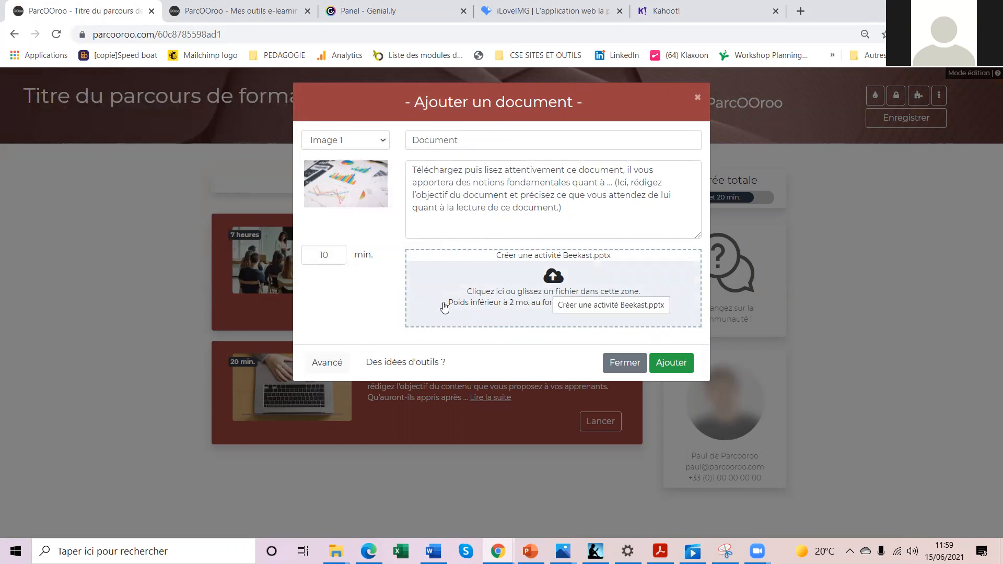
{"action": "left_click", "coordinate": [671, 363]}
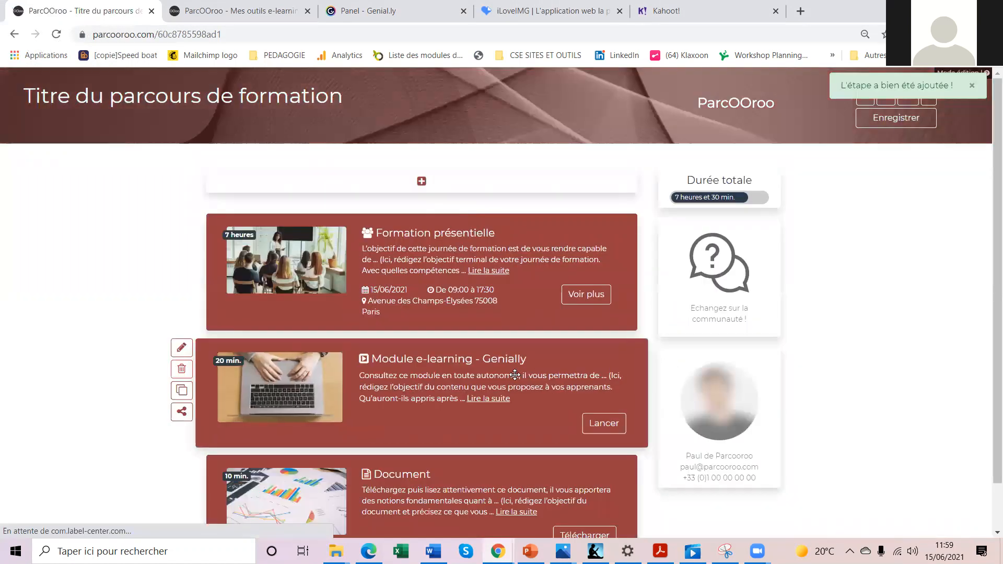
- Set the duration of the course's document item to 30 minutes and save the change
{"action": "scroll", "coordinate": [517, 371], "scroll_direction": "down", "scroll_amount": 1}
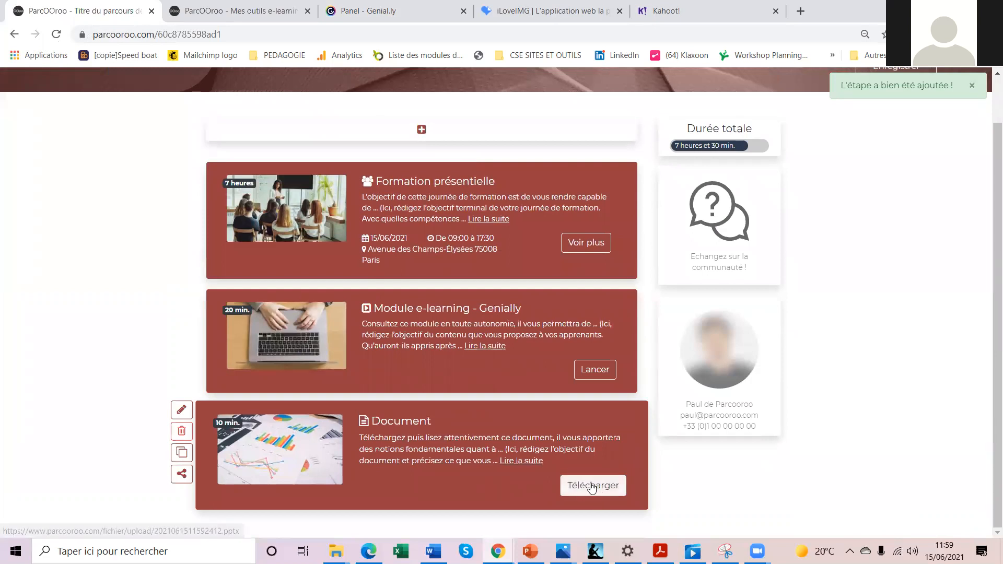
{"action": "left_click", "coordinate": [182, 412]}
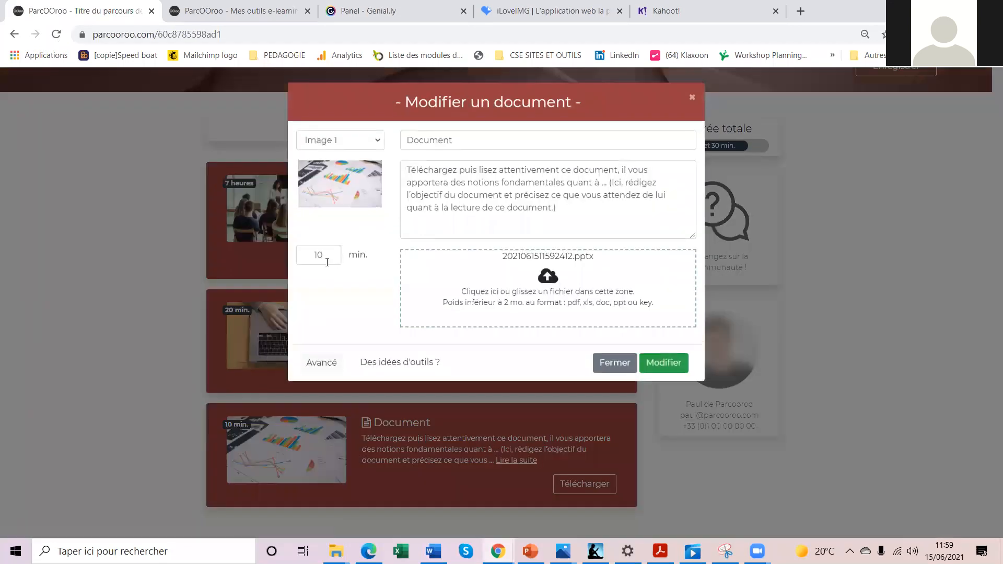
{"action": "left_click_drag", "start_coordinate": [326, 256], "coordinate": [292, 262]}
{"action": "left_click", "coordinate": [670, 363]}
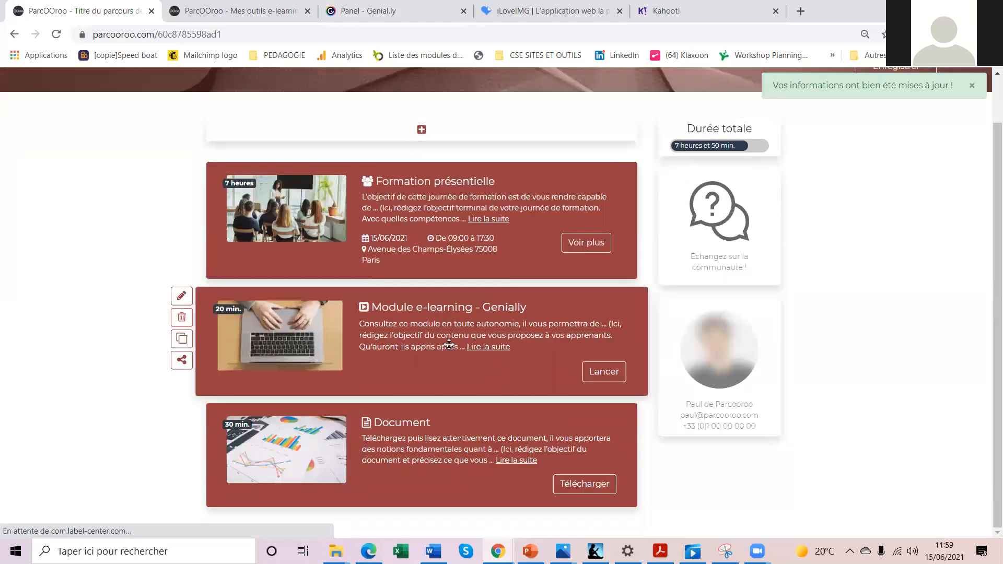
- Start a new evaluation item in the course and title it "Quizz Kahoot"
{"action": "left_click", "coordinate": [424, 131]}
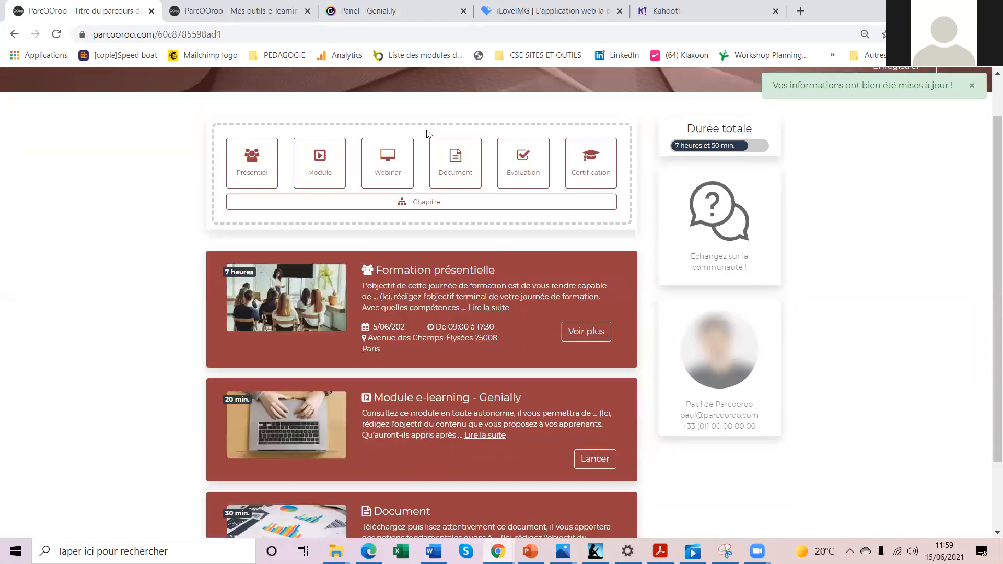
{"action": "left_click", "coordinate": [504, 163]}
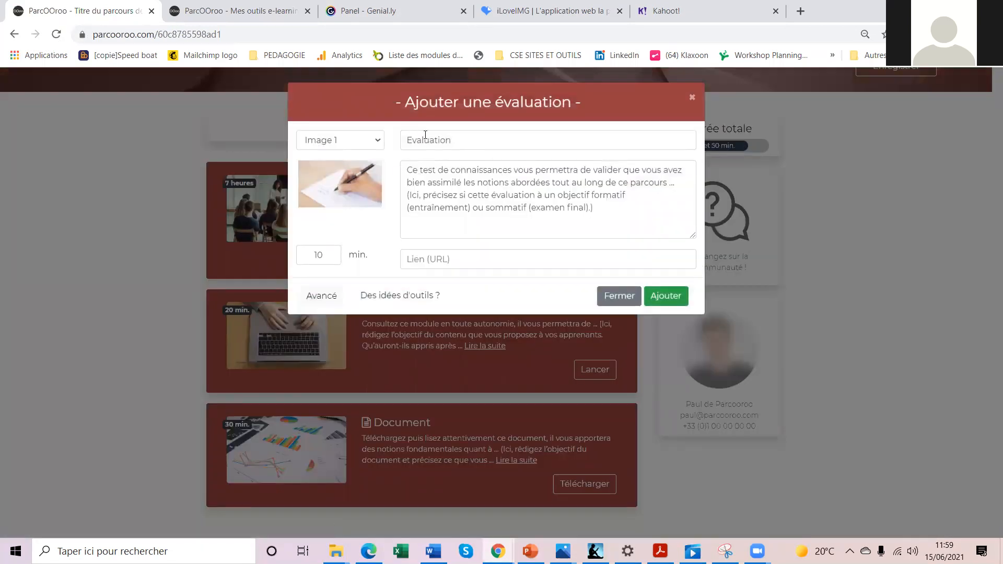
{"action": "left_click", "coordinate": [474, 147]}
{"action": "left_click_drag", "start_coordinate": [469, 139], "coordinate": [369, 136]}
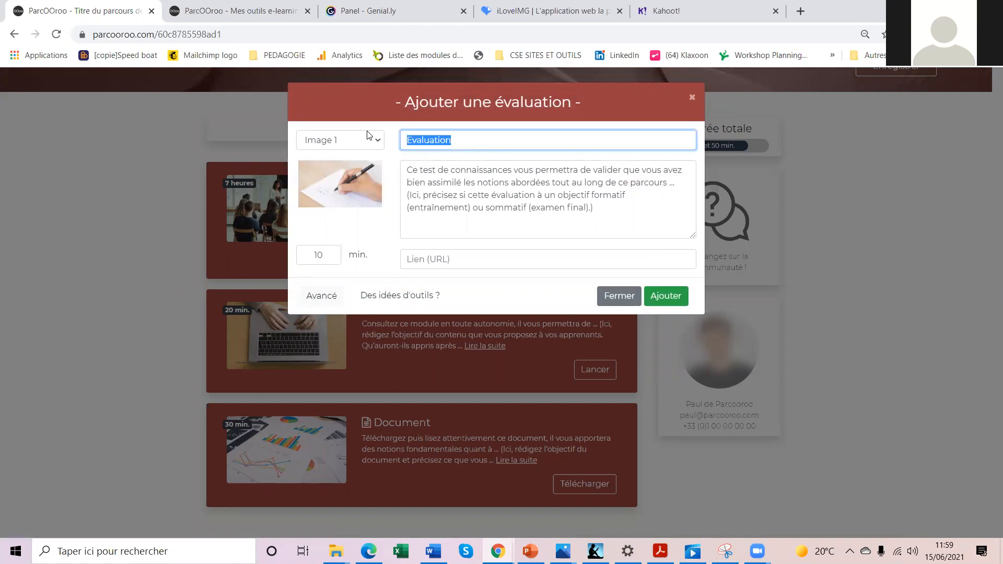
{"action": "type", "text": "Quizz Kahoot"}
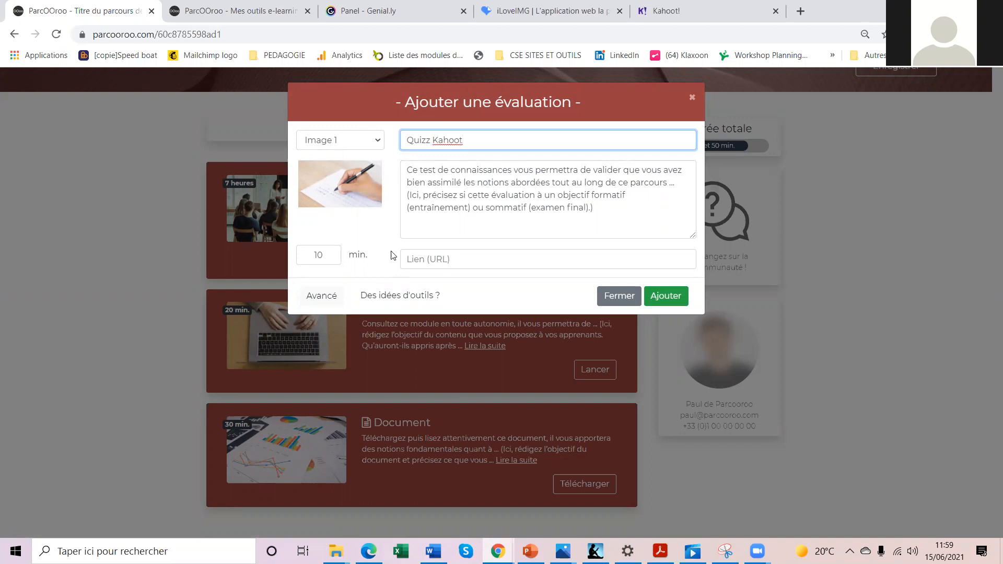
- Open the suggested evaluation tools for the evaluation's link and look through the list
{"action": "left_click", "coordinate": [432, 259]}
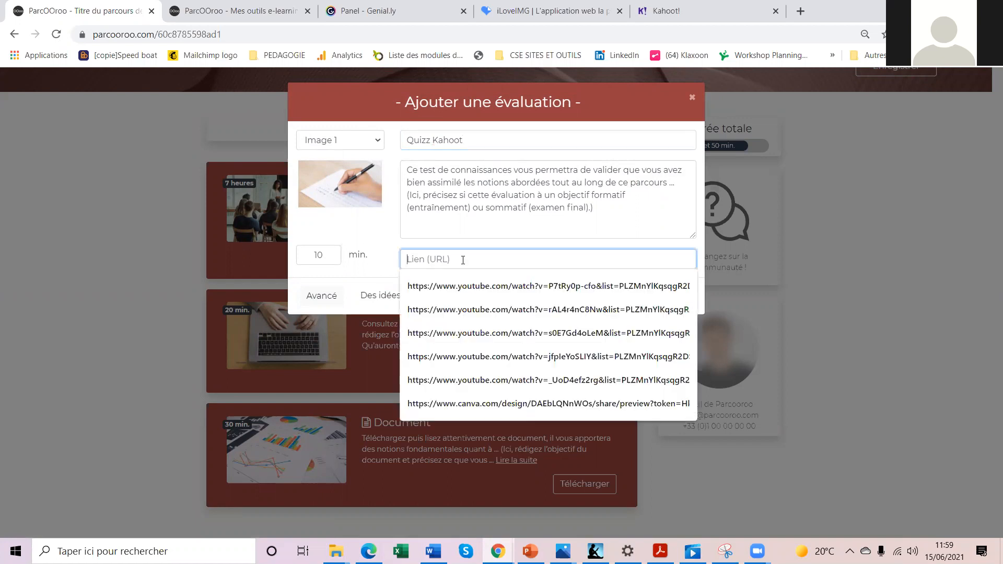
{"action": "left_click", "coordinate": [381, 245]}
{"action": "left_click", "coordinate": [389, 297]}
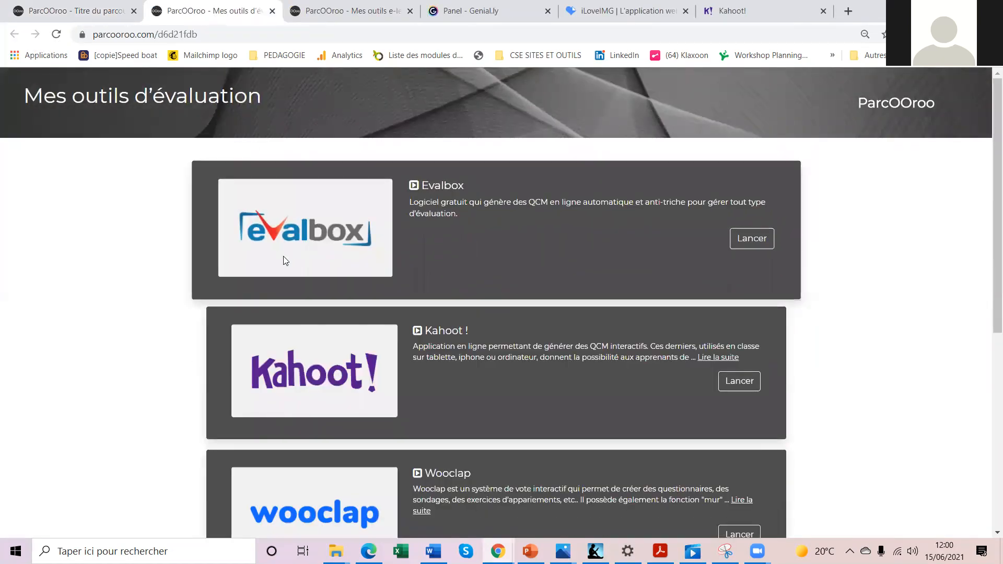
{"action": "scroll", "coordinate": [283, 256], "scroll_direction": "down", "scroll_amount": 3}
{"action": "scroll", "coordinate": [285, 260], "scroll_direction": "down", "scroll_amount": 4}
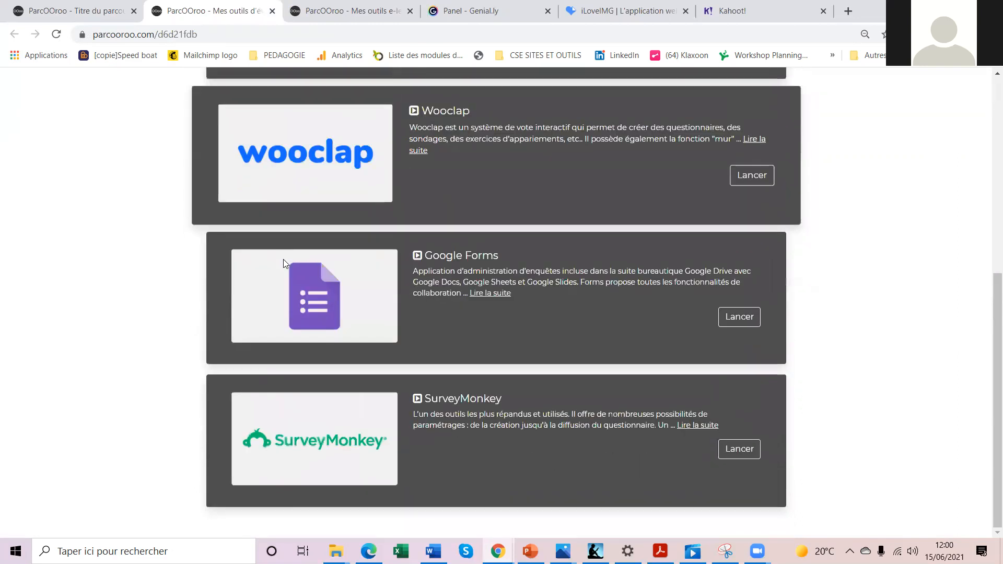
{"action": "scroll", "coordinate": [295, 371], "scroll_direction": "up", "scroll_amount": 7}
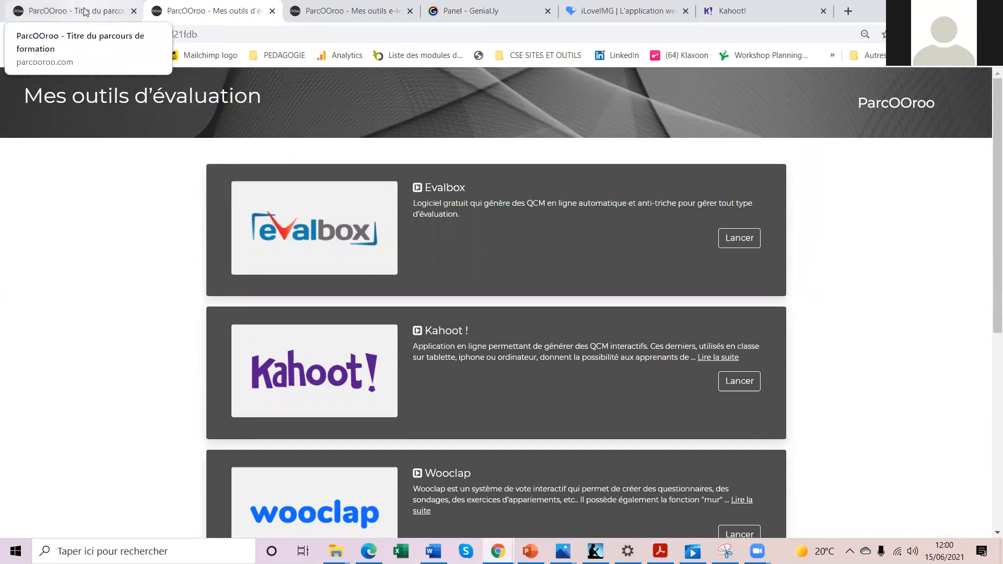
- Copy the challenge URL of "Le rythme de l'adulte (en formation)" from Kahoot, enter it as the evaluation's link and add the evaluation
{"action": "left_click", "coordinate": [749, 11]}
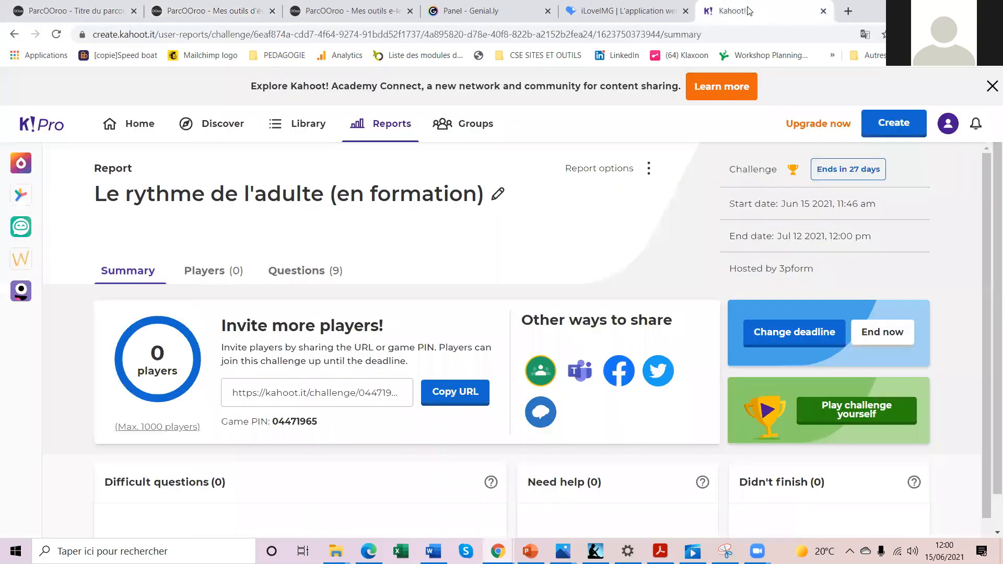
{"action": "left_click", "coordinate": [453, 396]}
{"action": "left_click", "coordinate": [76, 15]}
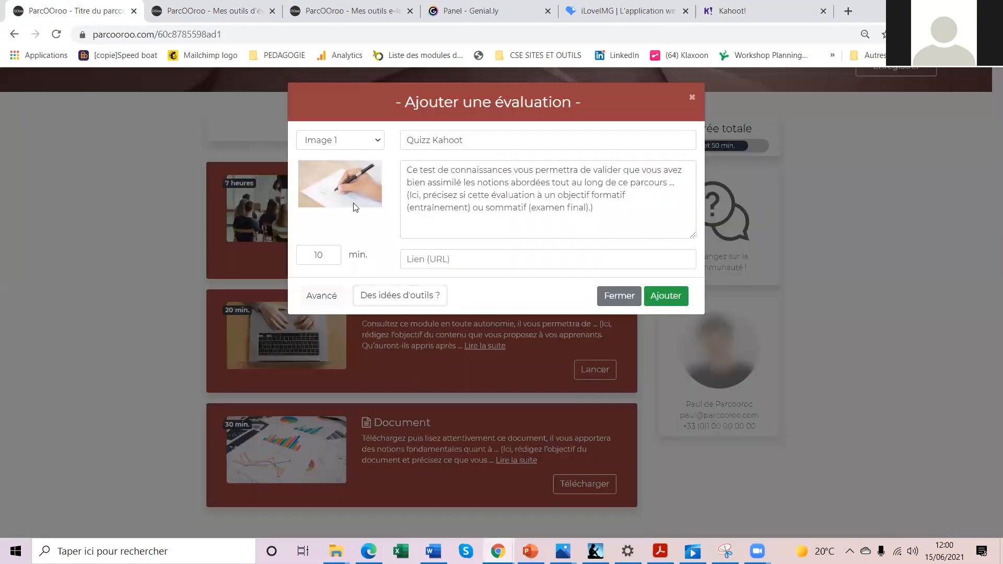
{"action": "left_click", "coordinate": [437, 259]}
{"action": "key", "text": "ctrl+v"}
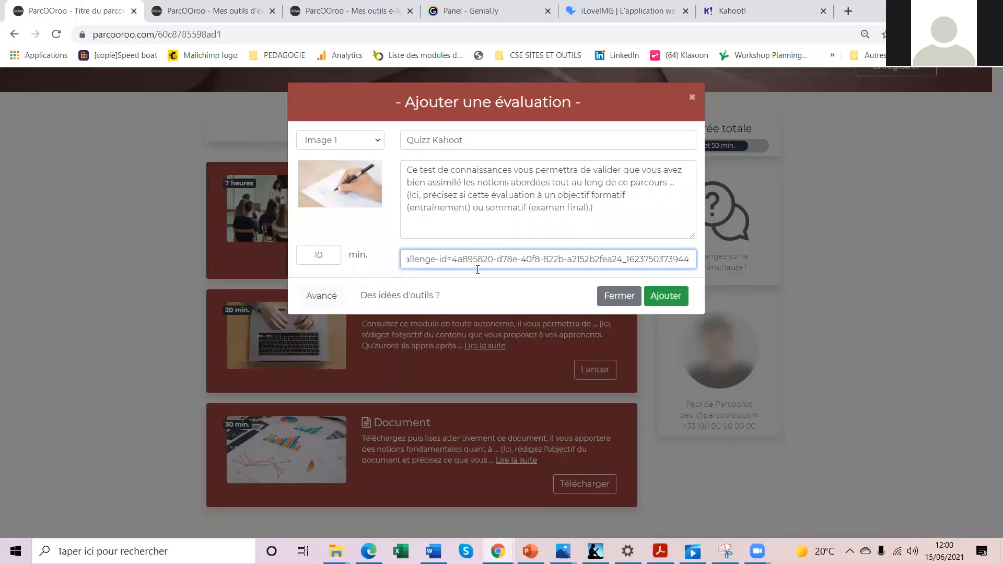
{"action": "left_click", "coordinate": [674, 297]}
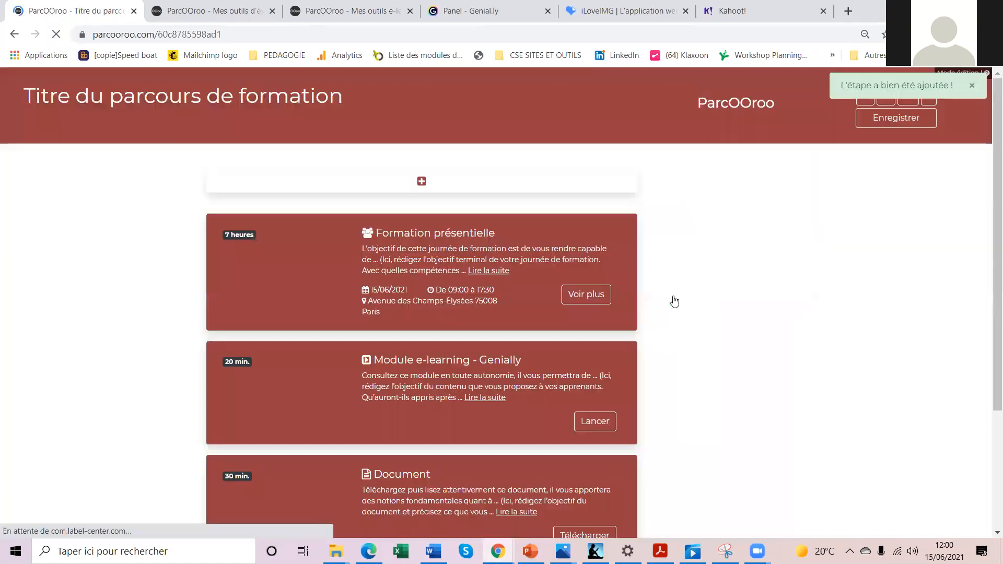
- Set the duration of the Quizz Kahoot evaluation to 20 minutes, save the change and check the course's total duration
{"action": "scroll", "coordinate": [318, 448], "scroll_direction": "down", "scroll_amount": 3}
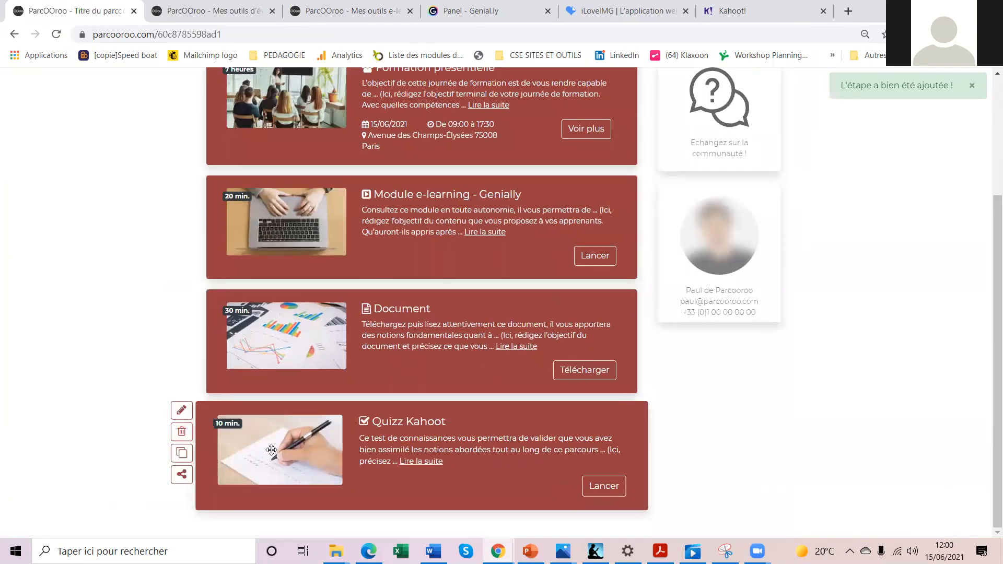
{"action": "left_click", "coordinate": [189, 413]}
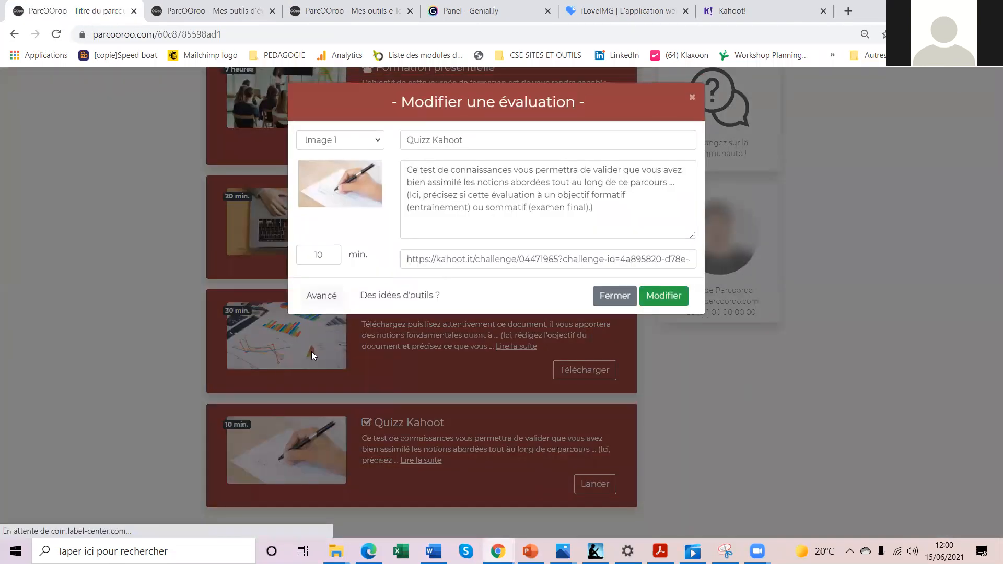
{"action": "double_click", "coordinate": [306, 256]}
{"action": "type", "text": "20"}
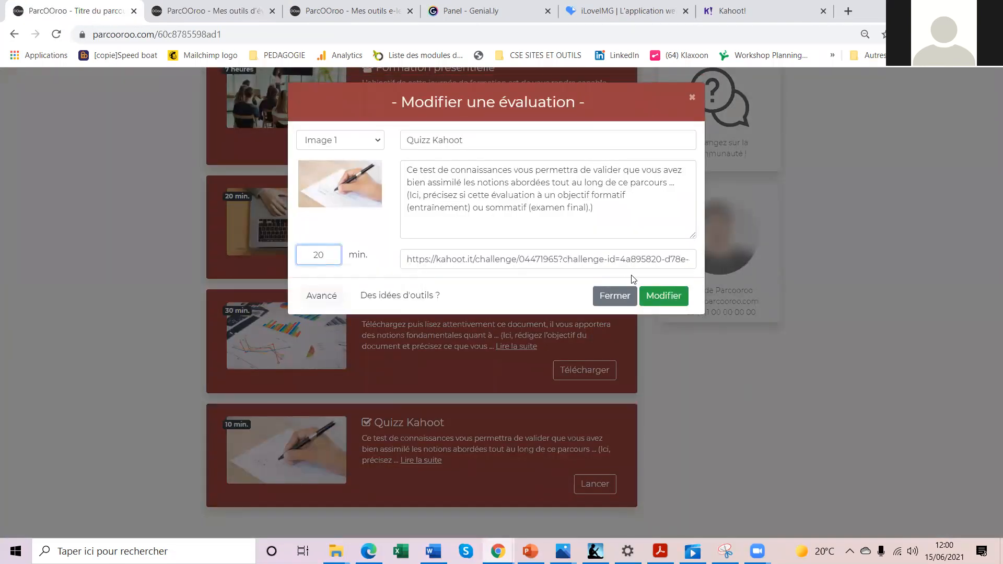
{"action": "left_click", "coordinate": [663, 302]}
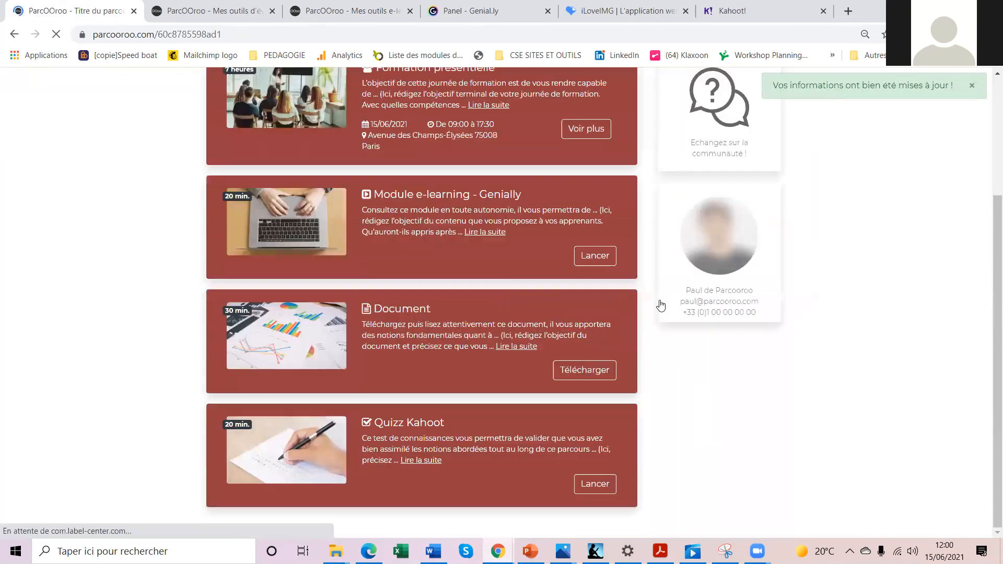
{"action": "scroll", "coordinate": [435, 392], "scroll_direction": "up", "scroll_amount": 3}
{"action": "scroll", "coordinate": [426, 217], "scroll_direction": "down", "scroll_amount": 1}
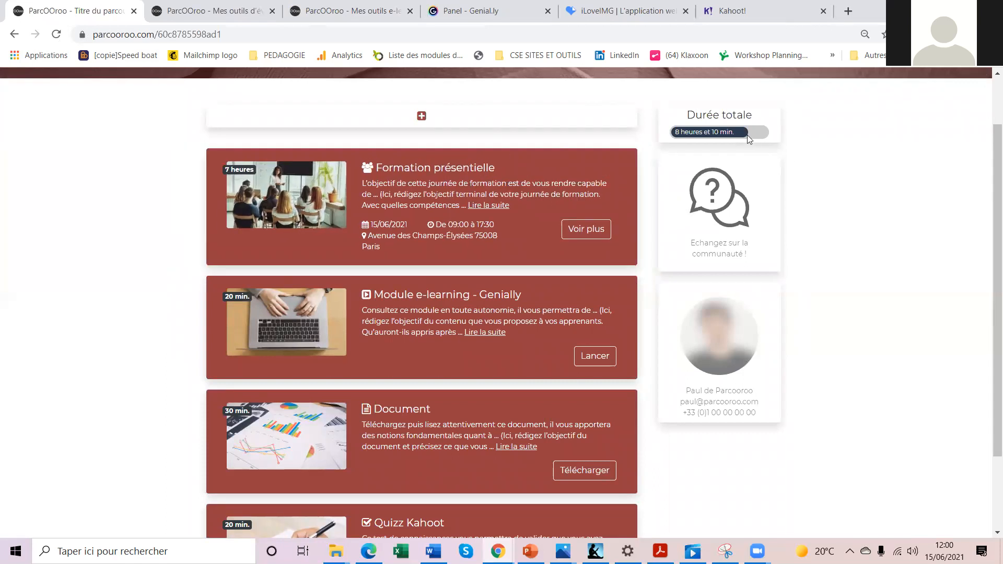
{"action": "left_click", "coordinate": [424, 117]}
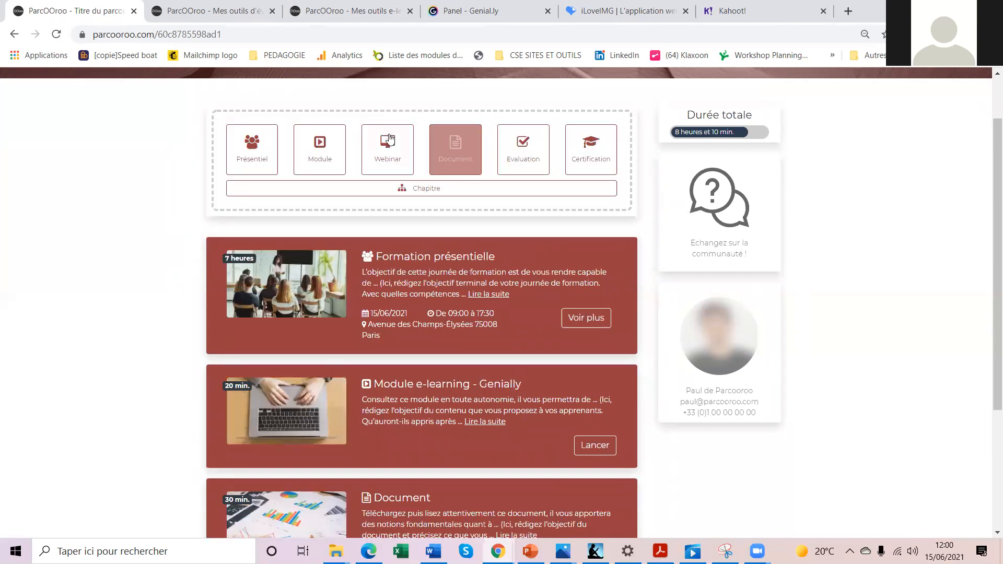
{"action": "left_click", "coordinate": [390, 150]}
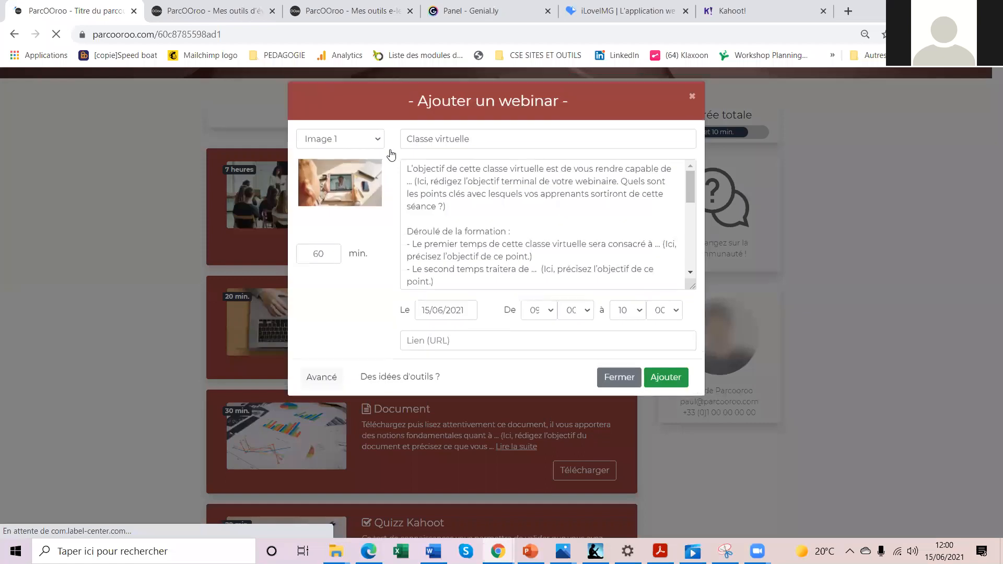
{"action": "left_click", "coordinate": [504, 135]}
{"action": "type", "text": "Sur ZOM"}
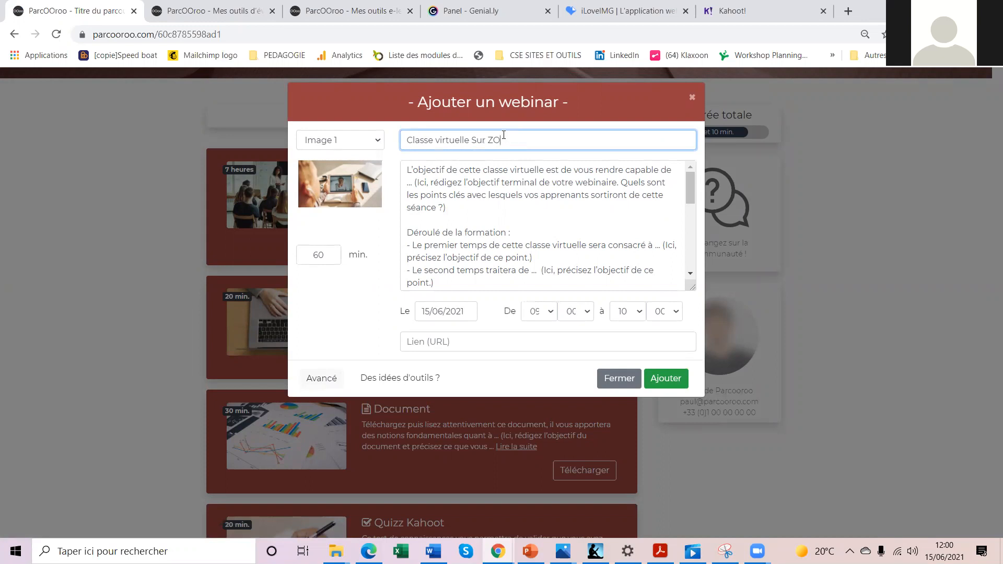
{"action": "left_click_drag", "start_coordinate": [444, 285], "coordinate": [393, 172]}
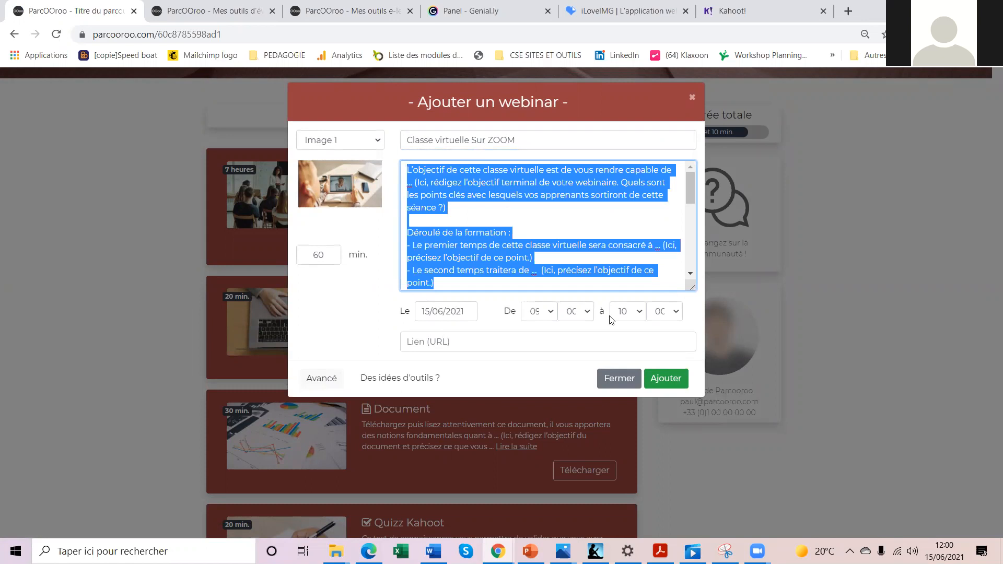
{"action": "left_click", "coordinate": [471, 347]}
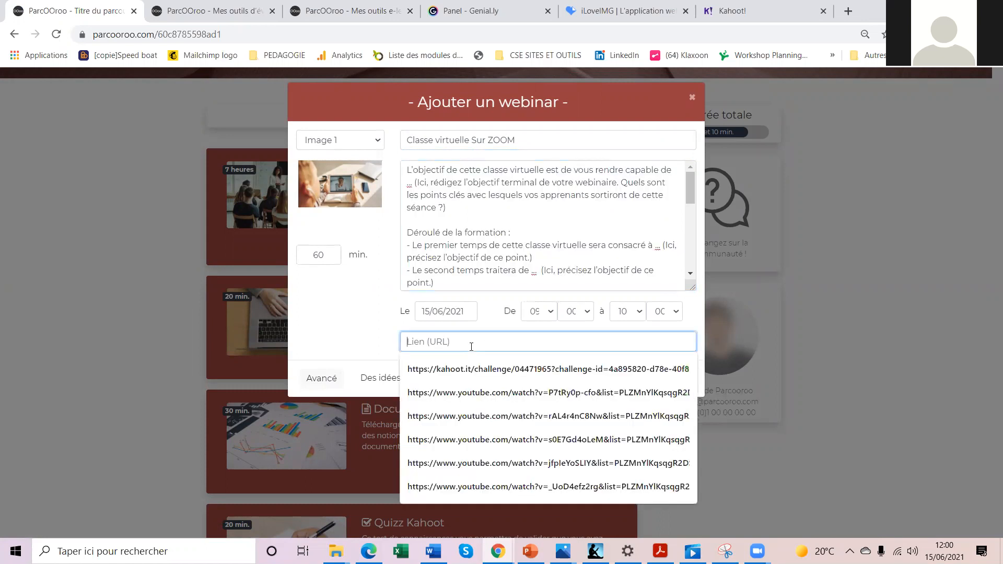
{"action": "left_click", "coordinate": [698, 93]}
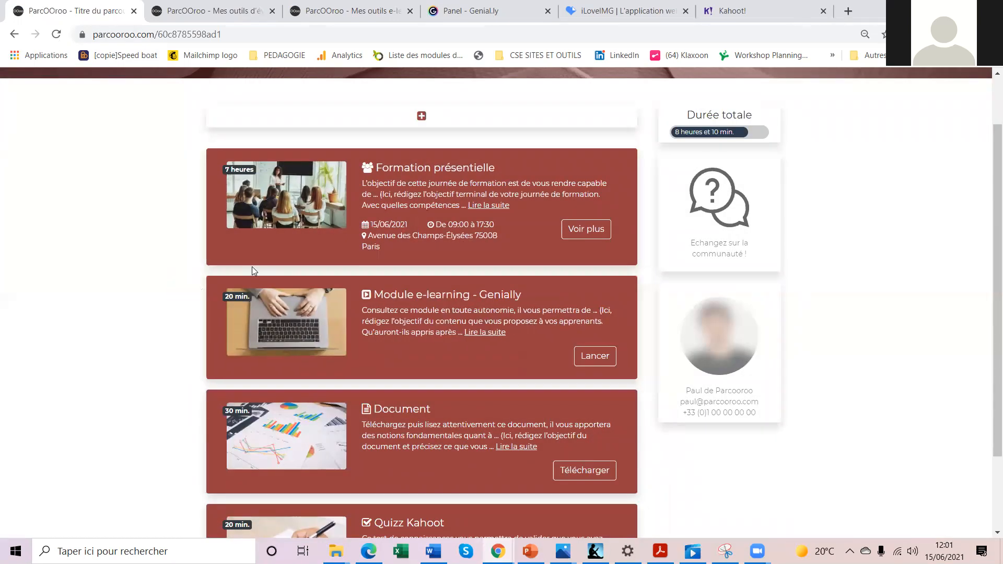
- Save the course by entering the creator's e-mail address, accepting the terms of use and validating the registration
{"action": "mouse_move", "coordinate": [252, 265]}
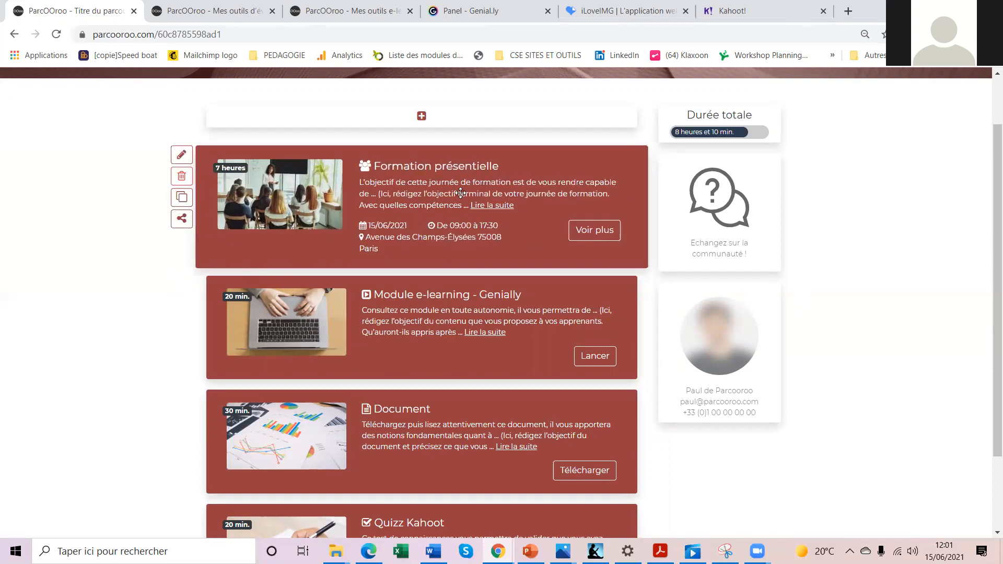
{"action": "scroll", "coordinate": [459, 239], "scroll_direction": "down", "scroll_amount": 2}
{"action": "scroll", "coordinate": [448, 443], "scroll_direction": "up", "scroll_amount": 3}
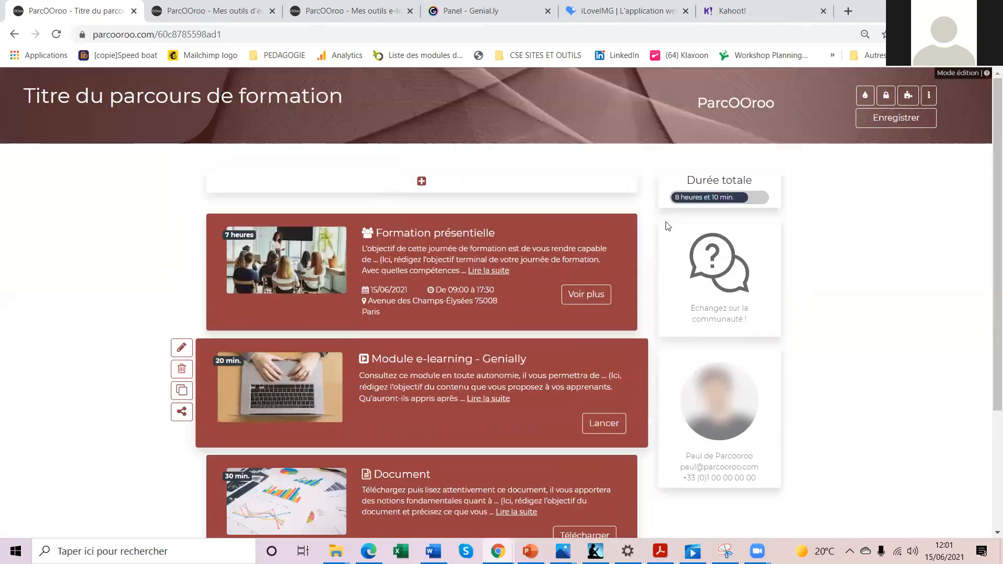
{"action": "left_click", "coordinate": [894, 119]}
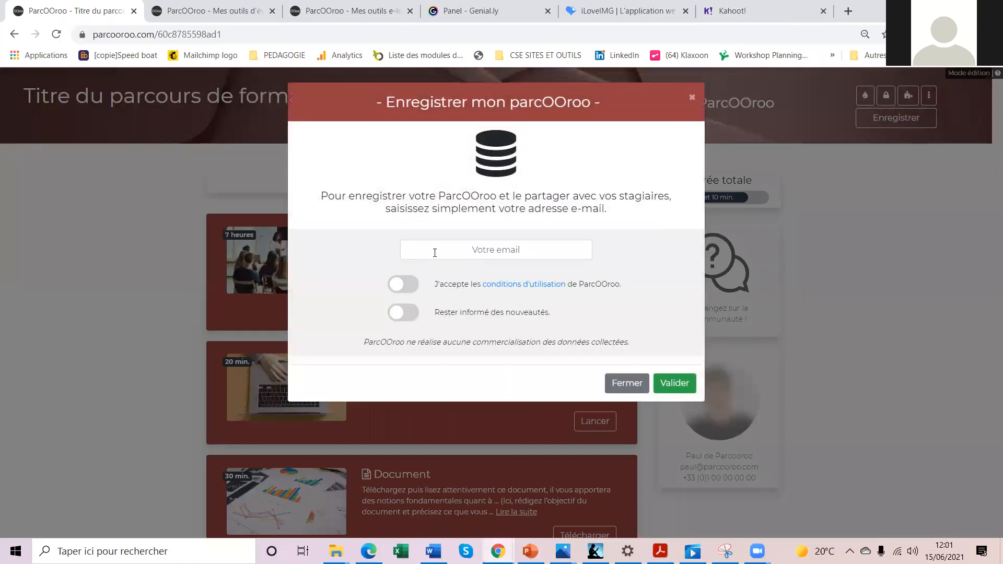
{"action": "left_click", "coordinate": [439, 257]}
{"action": "left_click", "coordinate": [441, 274]}
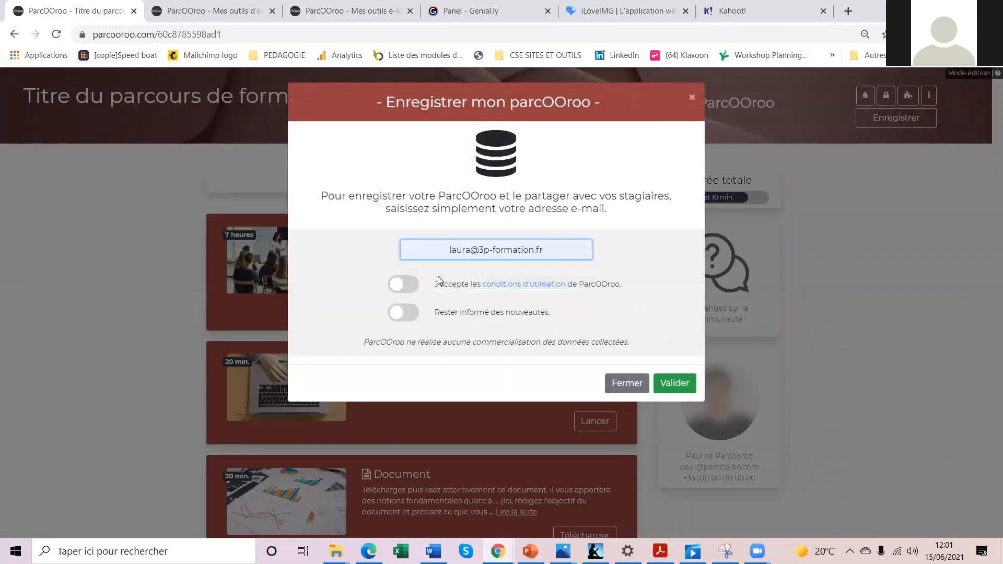
{"action": "left_click", "coordinate": [401, 285]}
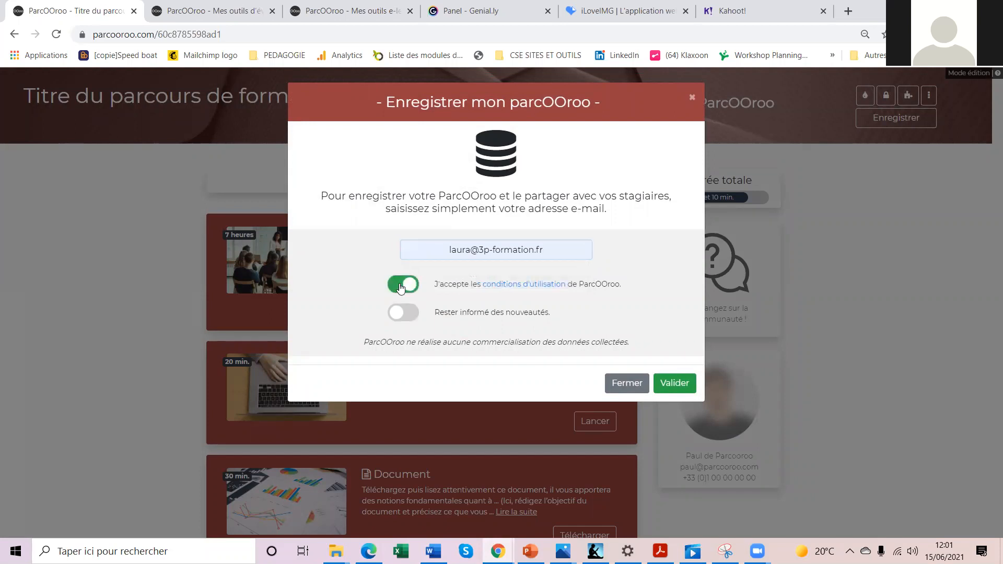
{"action": "left_click", "coordinate": [397, 314]}
{"action": "left_click", "coordinate": [403, 317]}
{"action": "left_click", "coordinate": [668, 390]}
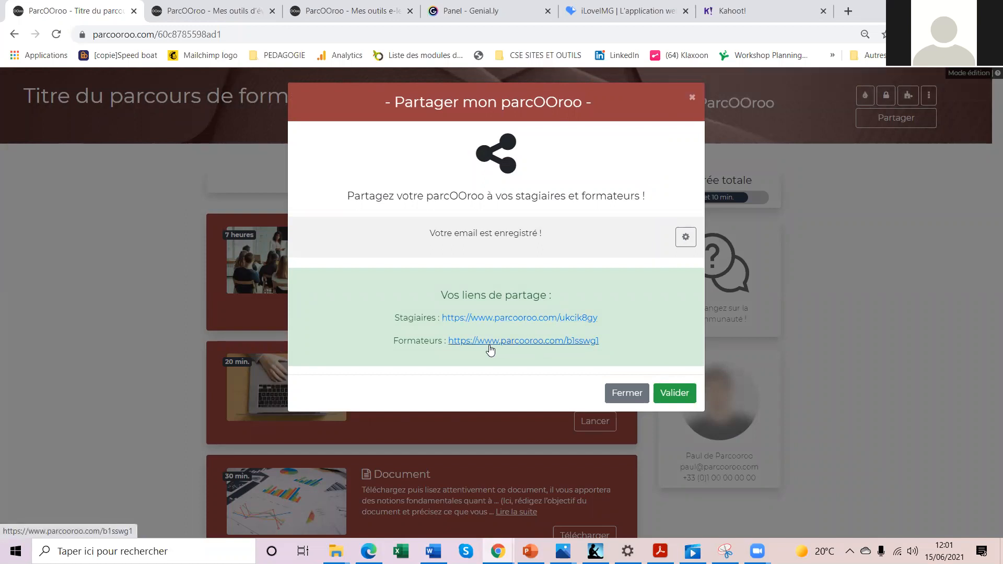
- Open the trainees' share link and look through the course as trainees see it
{"action": "left_click", "coordinate": [498, 318]}
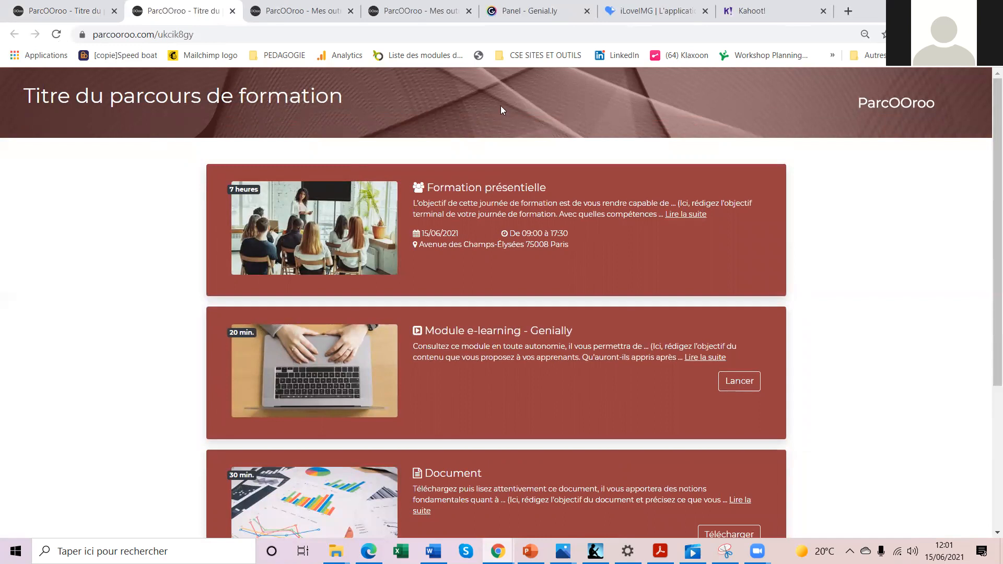
{"action": "scroll", "coordinate": [313, 273], "scroll_direction": "down", "scroll_amount": 4}
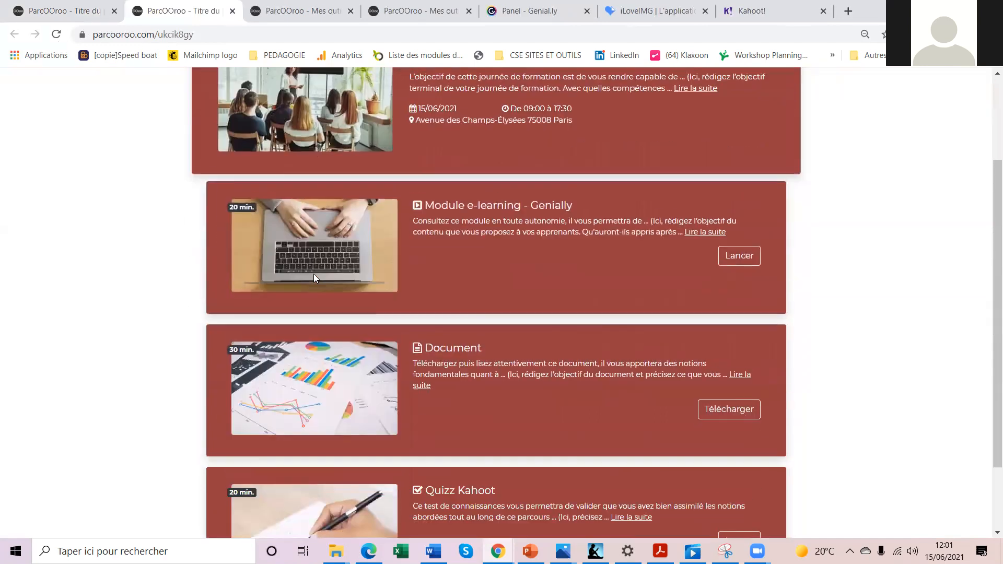
{"action": "scroll", "coordinate": [400, 376], "scroll_direction": "up", "scroll_amount": 4}
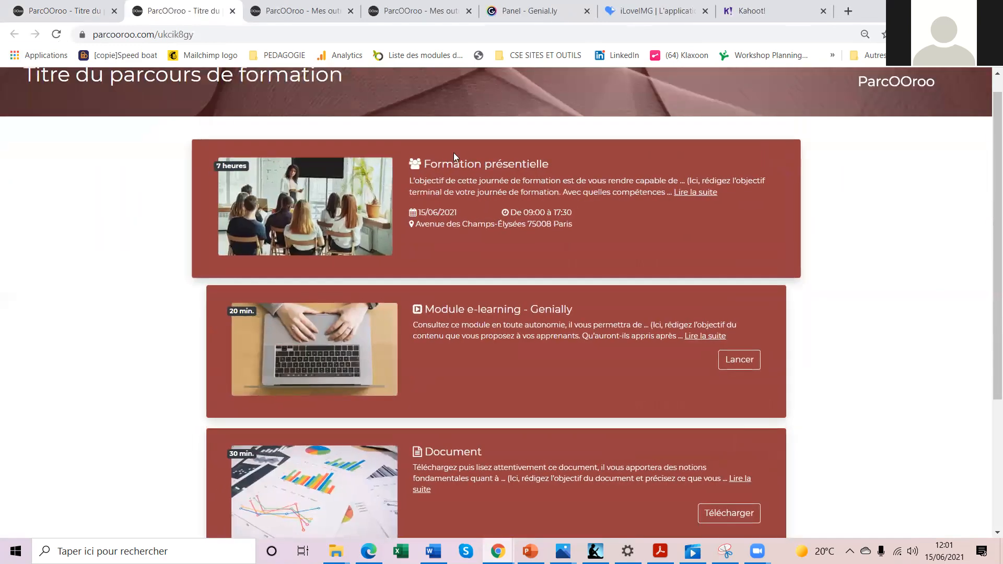
- Test the in-person session's address on the map and launch the Genially e-learning module from the trainee view
{"action": "left_click", "coordinate": [508, 226]}
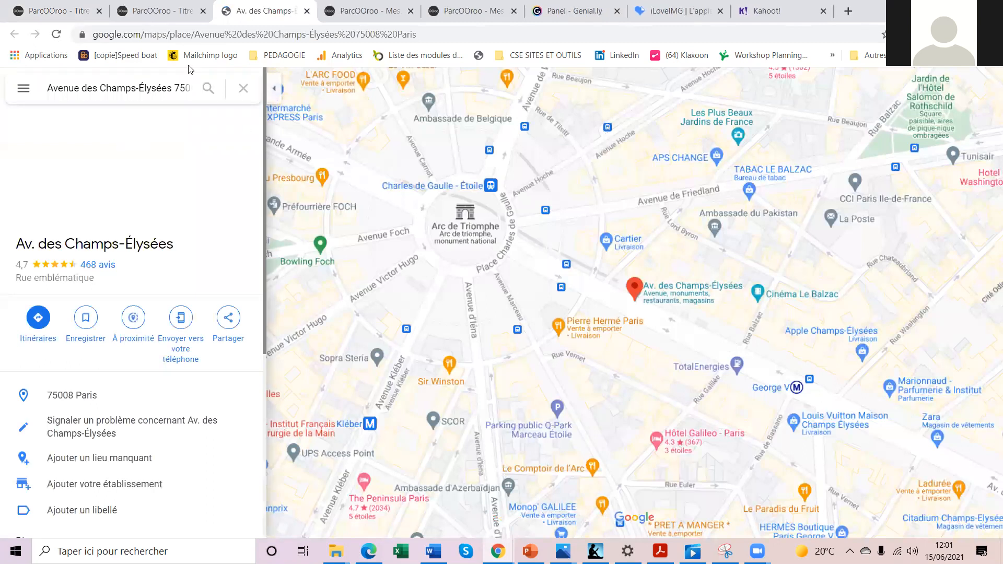
{"action": "left_click", "coordinate": [148, 11]}
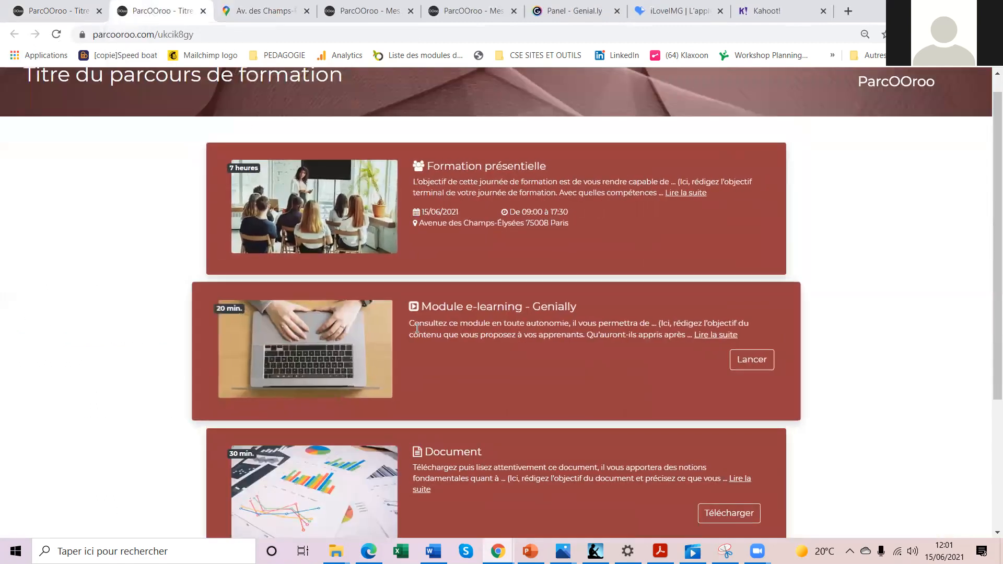
{"action": "left_click", "coordinate": [743, 362]}
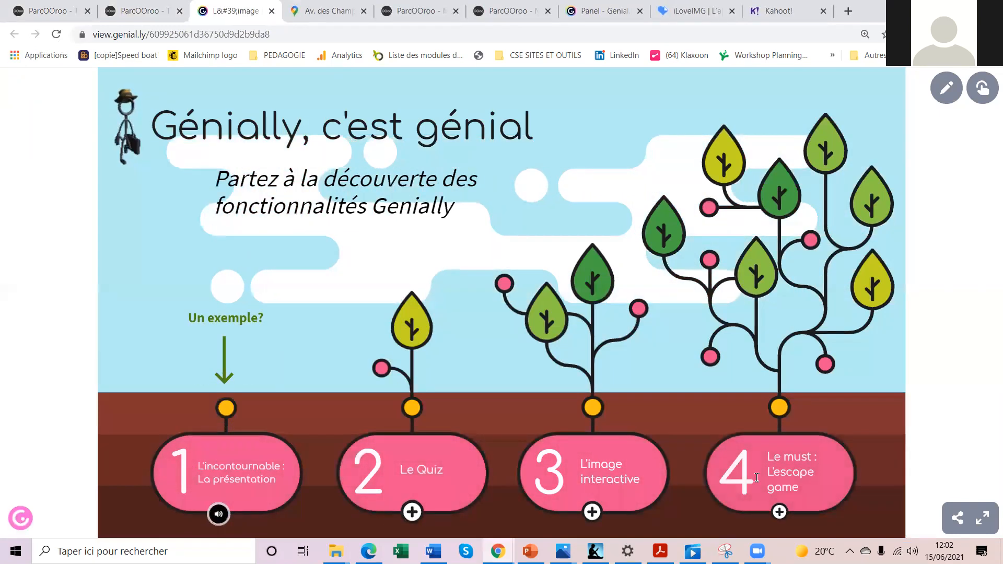
- Return to the trainee view, download the Document activity's presentation and open it in PowerPoint to check it
{"action": "left_click", "coordinate": [127, 19]}
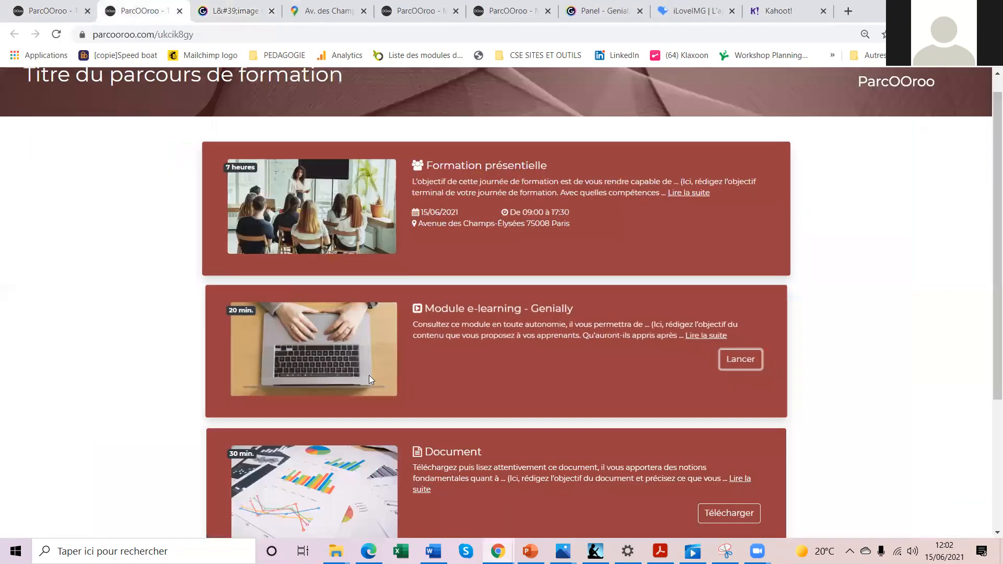
{"action": "scroll", "coordinate": [368, 376], "scroll_direction": "down", "scroll_amount": 4}
{"action": "left_click", "coordinate": [737, 321]}
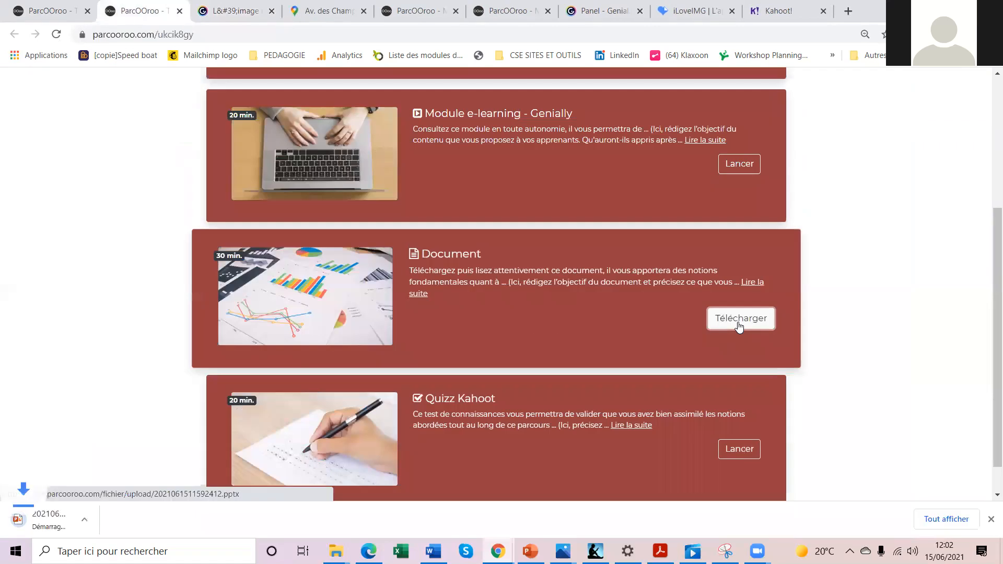
{"action": "left_click", "coordinate": [49, 527]}
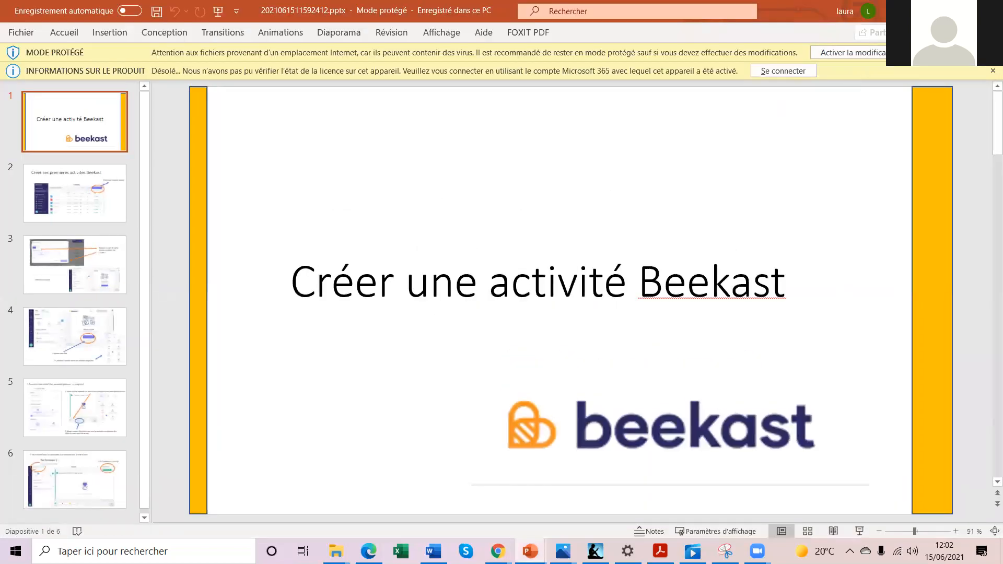
{"action": "key", "text": "alt+Tab"}
- Launch the Quizz Kahoot evaluation from the trainee view to test its link, and return to the course overview
{"action": "scroll", "coordinate": [412, 368], "scroll_direction": "down", "scroll_amount": 1}
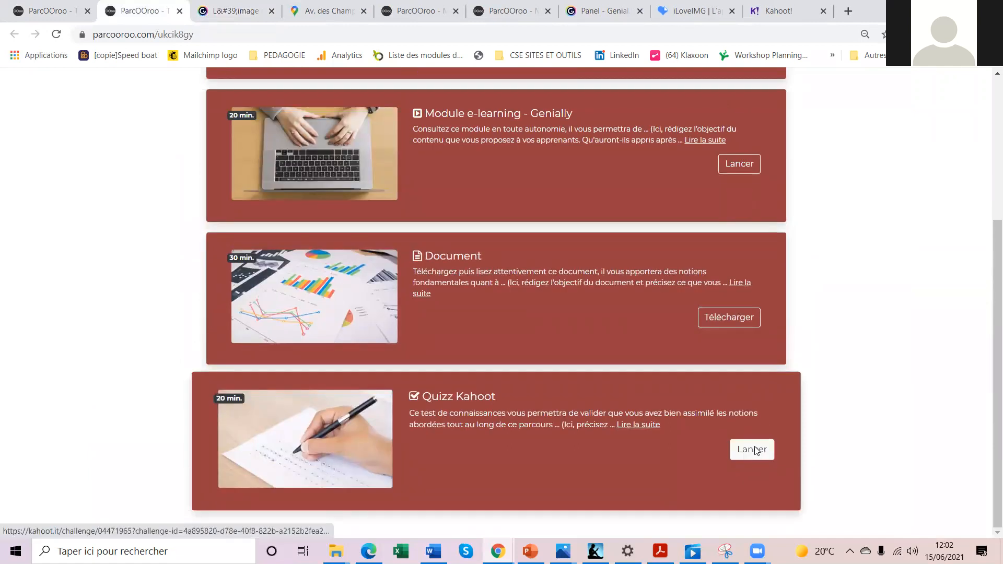
{"action": "left_click", "coordinate": [754, 449]}
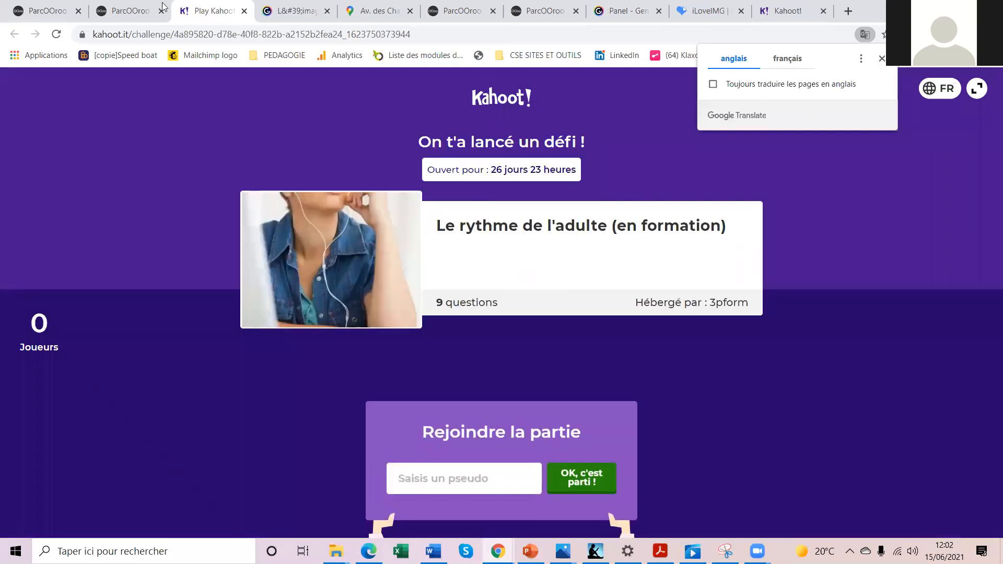
{"action": "left_click", "coordinate": [133, 11]}
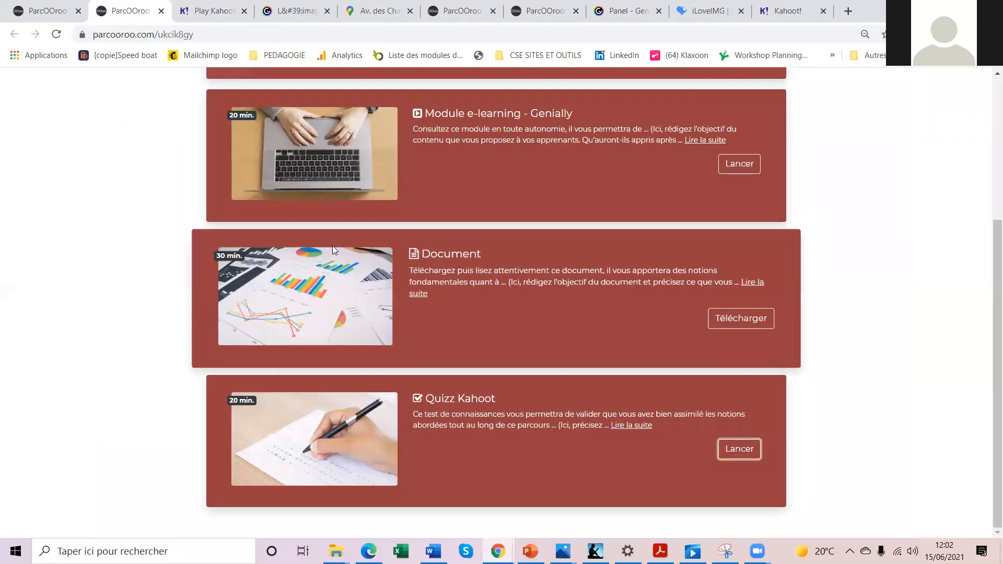
{"action": "scroll", "coordinate": [459, 374], "scroll_direction": "up", "scroll_amount": 5}
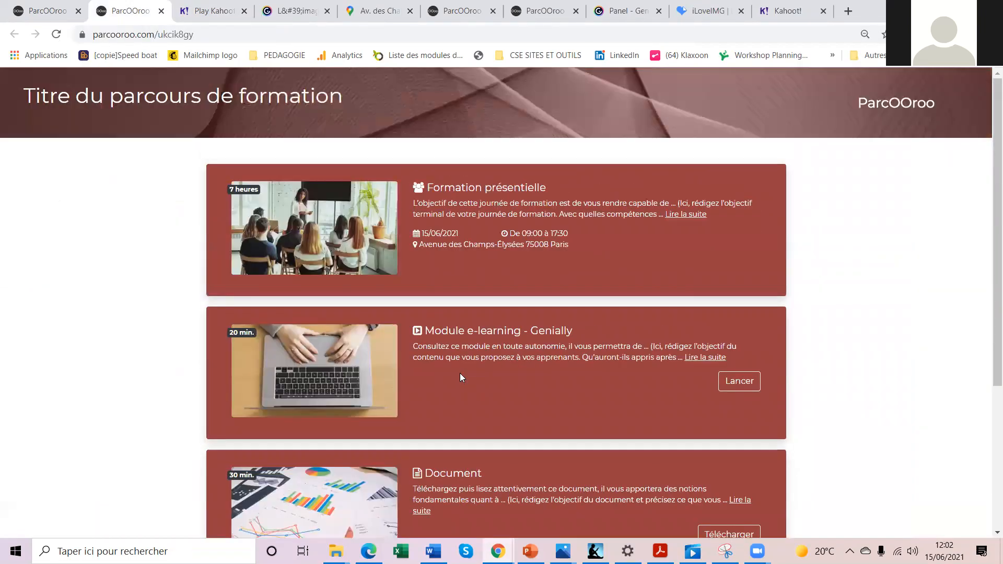